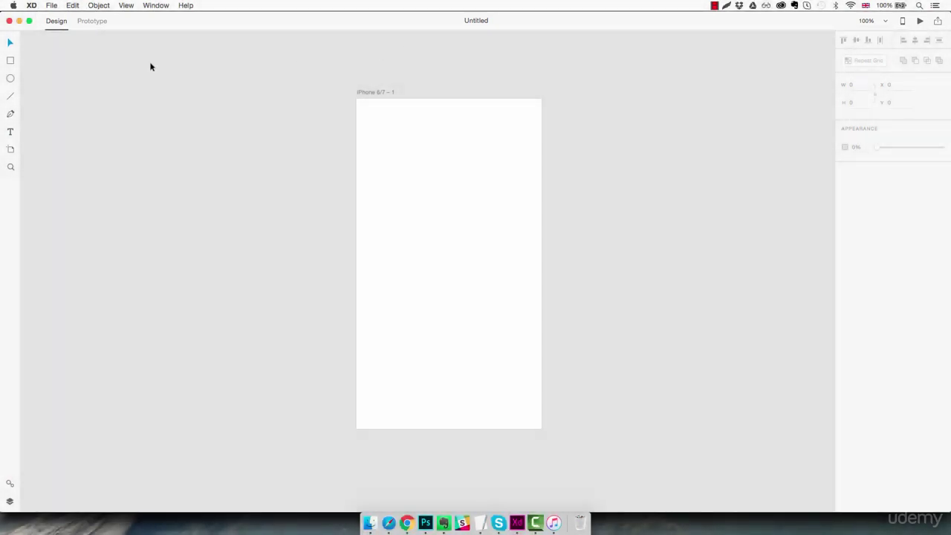
# Step: Look at the Prototype mode and return to the Design mode
pyautogui.click(88, 25)
pyautogui.click(57, 24)
pyautogui.click(88, 23)
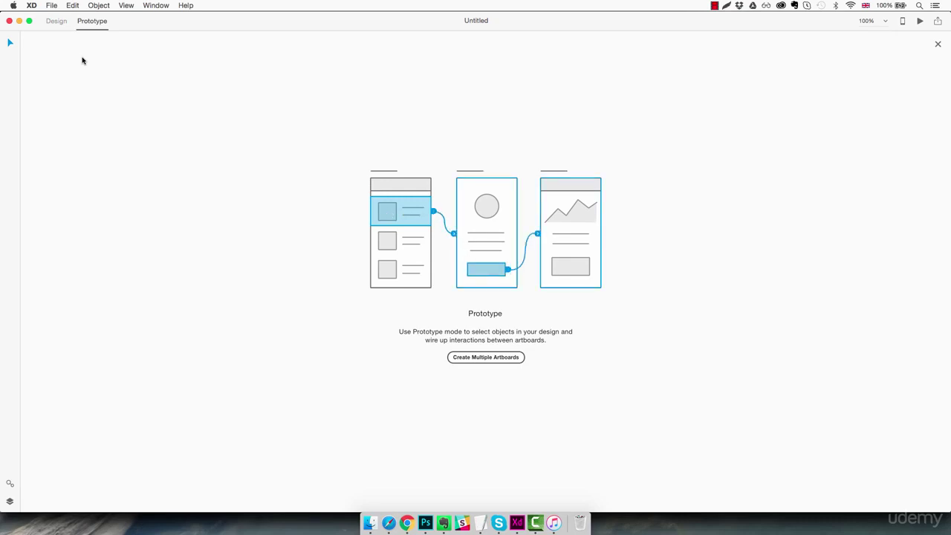
pyautogui.click(56, 21)
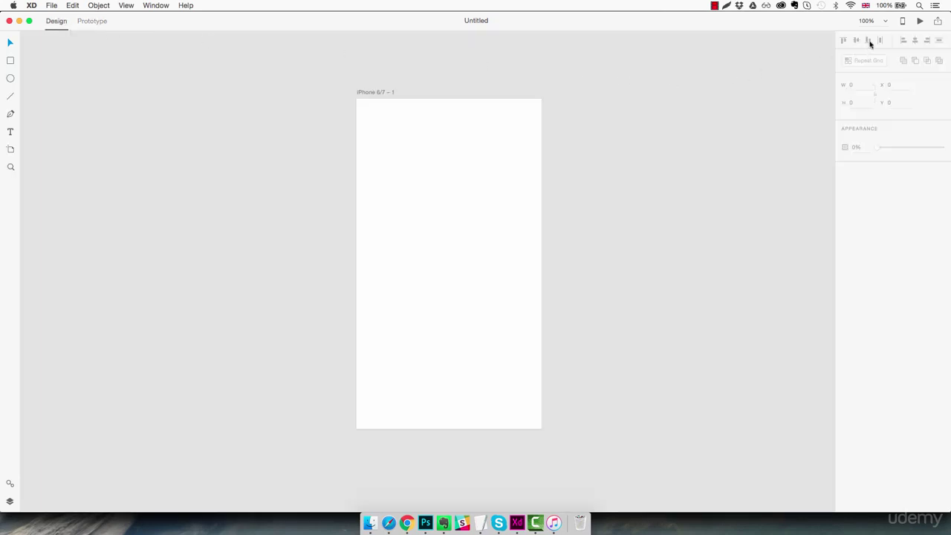
# Step: Look through the zoom level choices and keep the canvas at 100%
pyautogui.click(886, 22)
pyautogui.click(888, 23)
pyautogui.press('Return')
# Step: Preview the blank iPhone 6/7 artboard in its own window, move that window aside, and close it
pyautogui.click(921, 21)
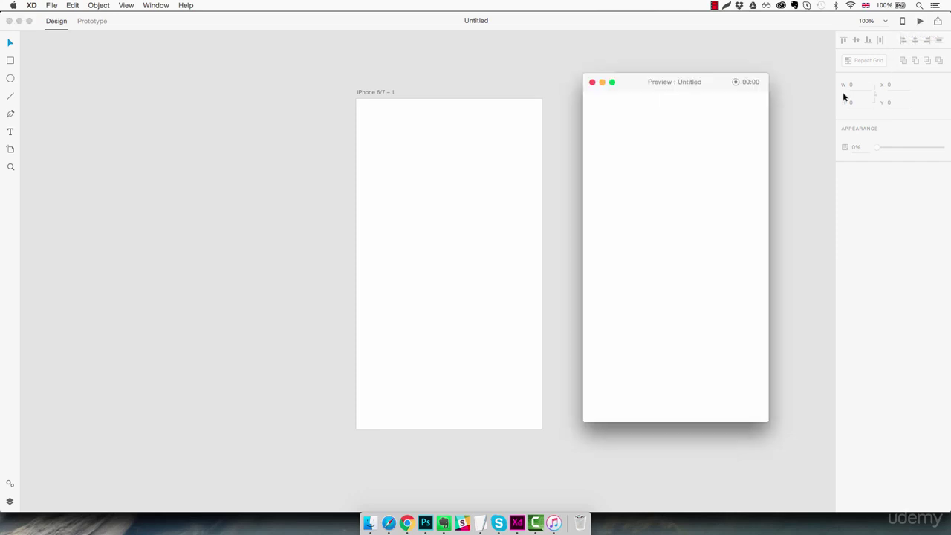
pyautogui.moveTo(718, 83); pyautogui.dragTo(744, 87)
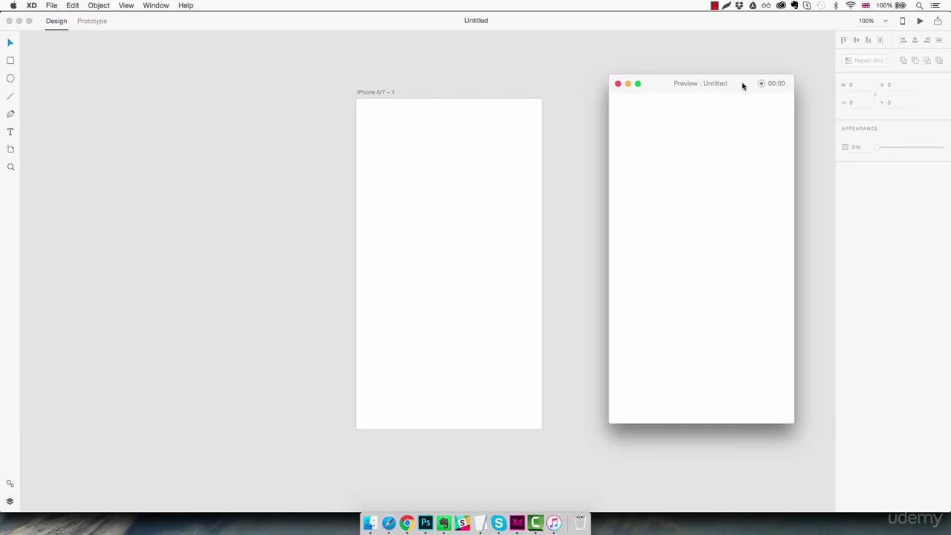
pyautogui.click(619, 84)
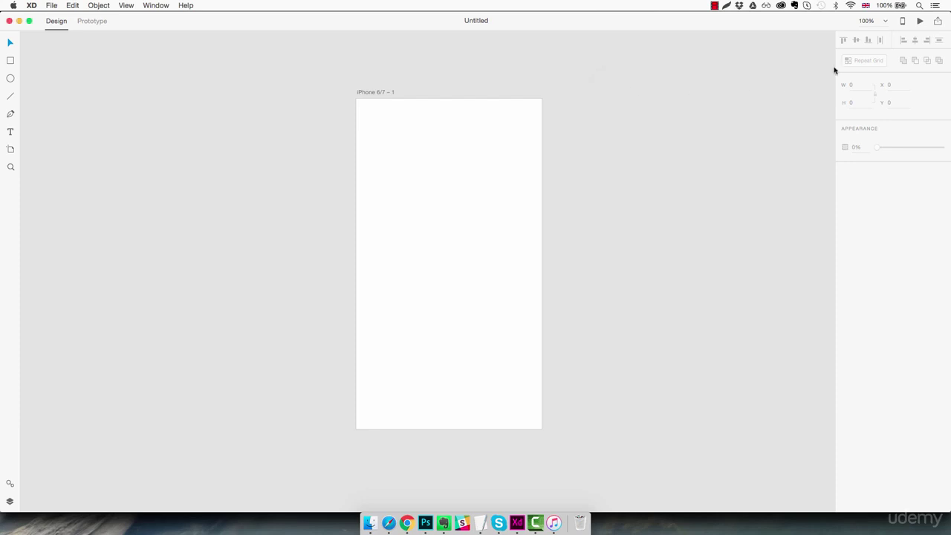
# Step: View the online sharing options for the document and dismiss them without creating a link
pyautogui.click(938, 22)
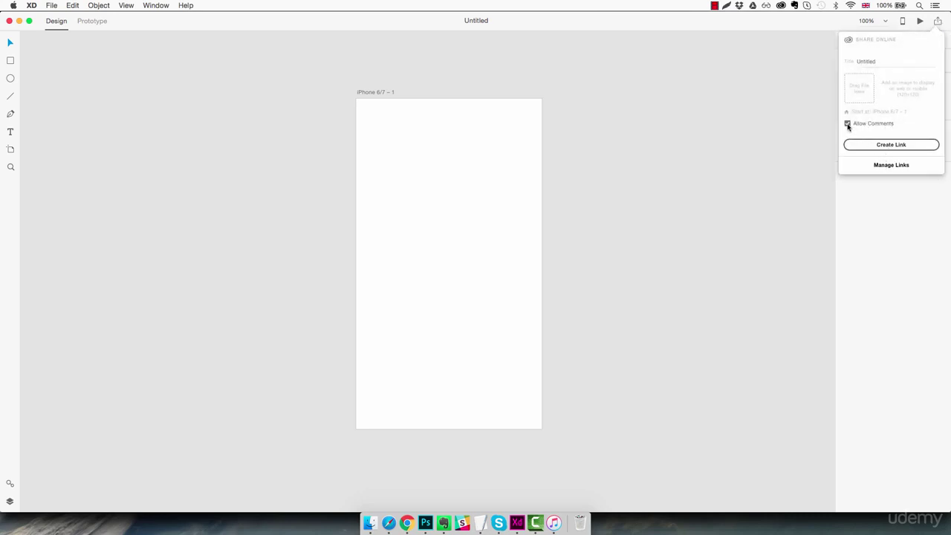
pyautogui.click(812, 113)
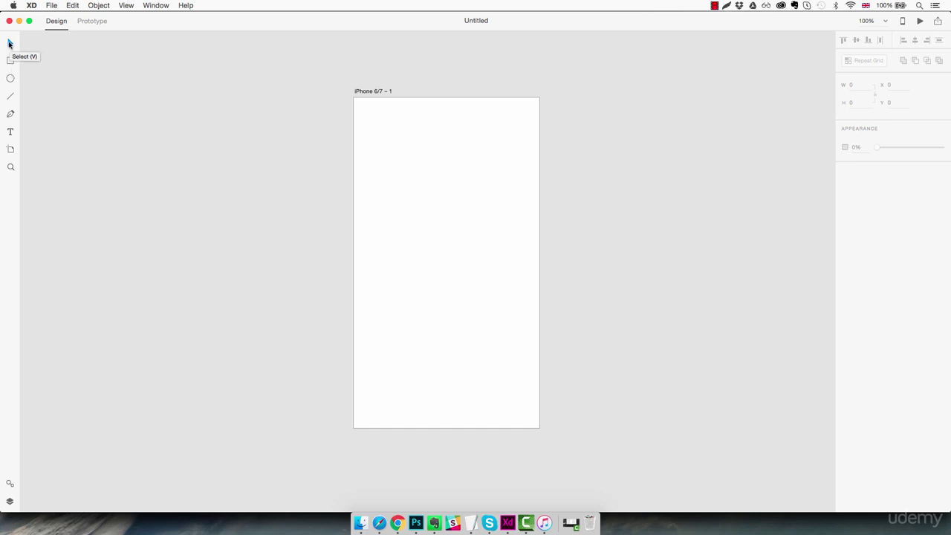
pyautogui.click(10, 80)
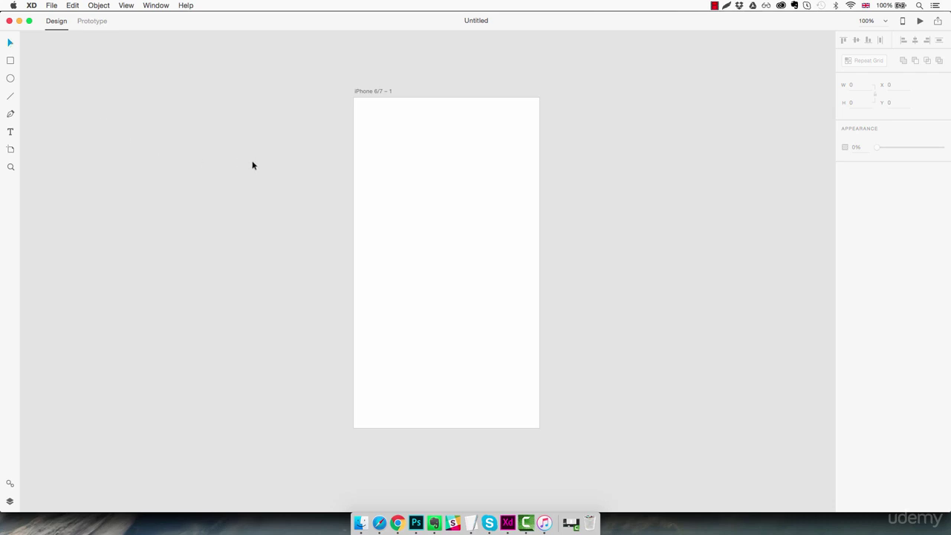
# Step: Change the fill of the iPhone 6/7 artboard to the red solid color #FF4E4E
pyautogui.click(382, 91)
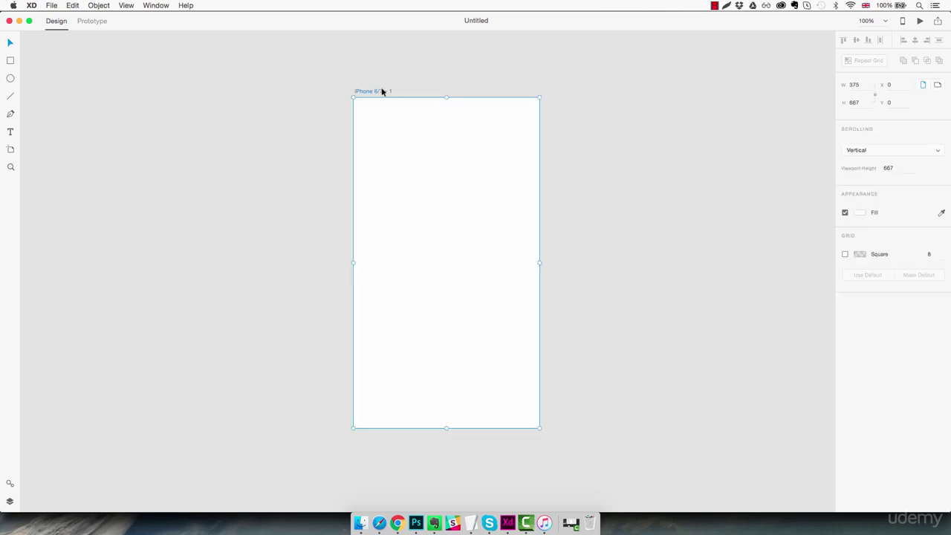
pyautogui.click(863, 213)
pyautogui.click(794, 158)
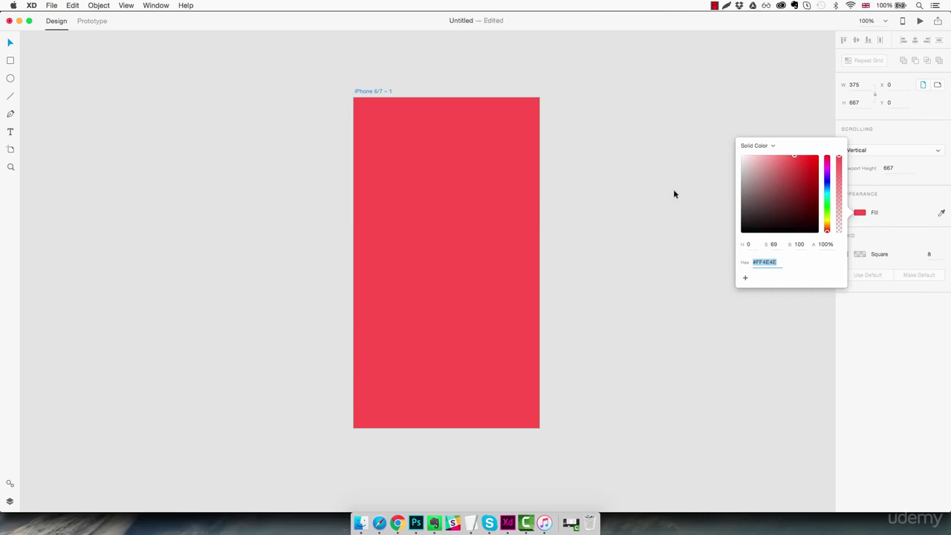
pyautogui.click(561, 162)
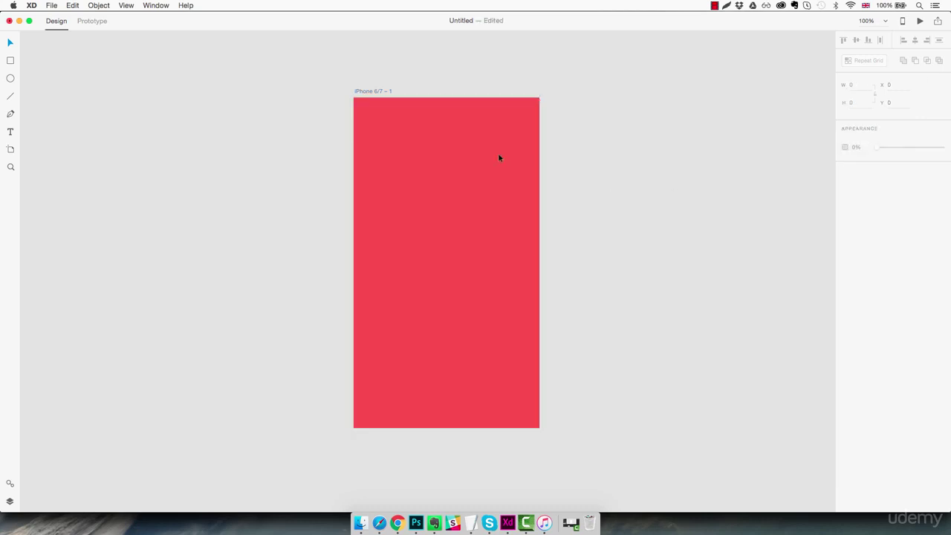
# Step: Draw three rectangles on the red artboard, about 210 × 165, 141 × 242 and 94 × 253 in size
pyautogui.click(10, 63)
pyautogui.moveTo(376, 127); pyautogui.dragTo(478, 207)
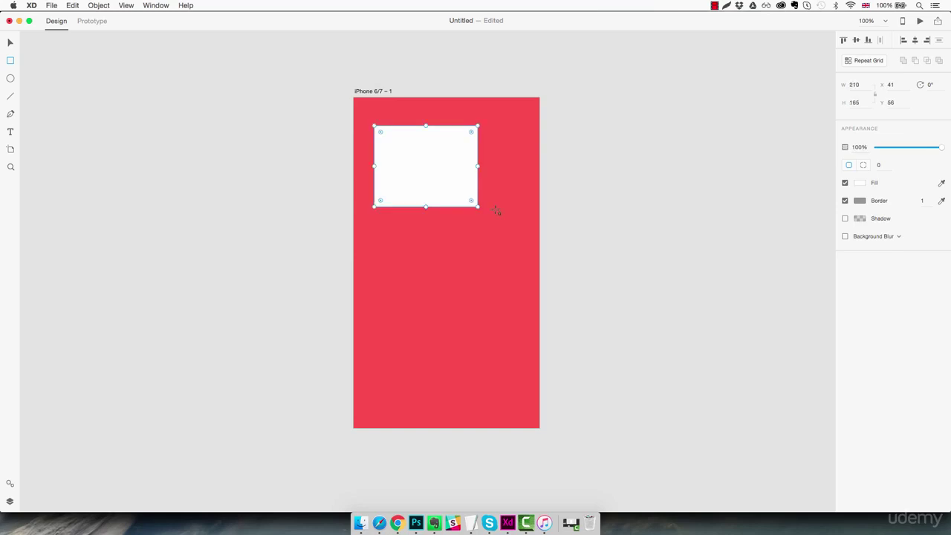
pyautogui.moveTo(446, 236); pyautogui.dragTo(516, 354)
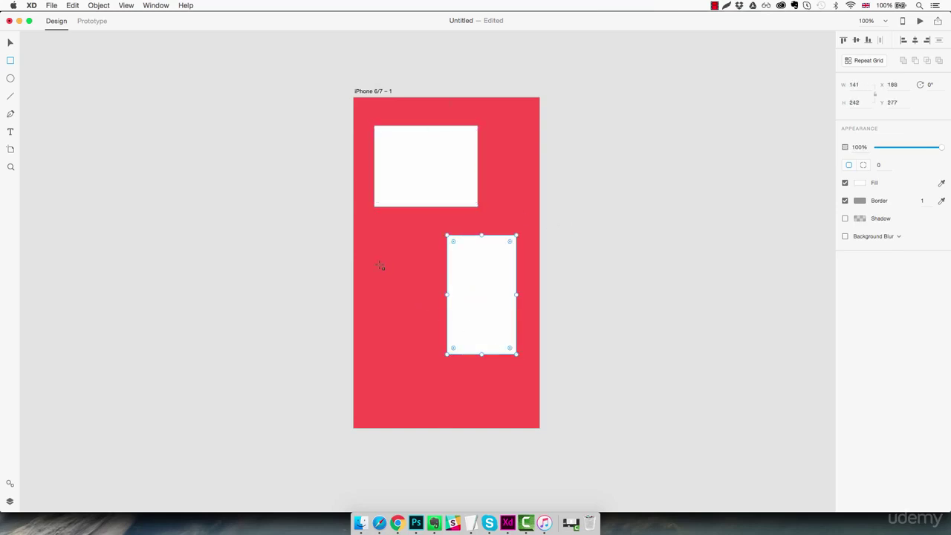
pyautogui.moveTo(380, 265); pyautogui.dragTo(426, 389)
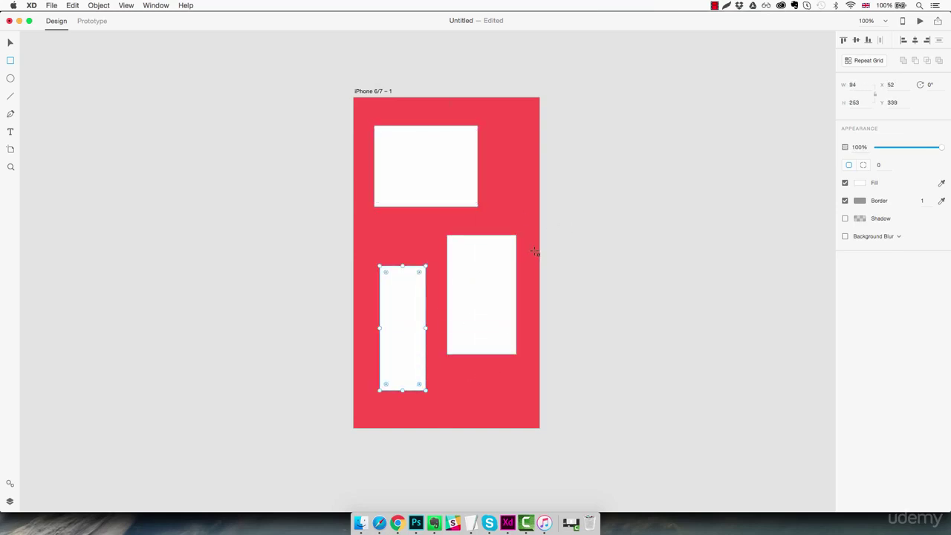
# Step: Select all three rectangles on the artboard and delete them
pyautogui.click(10, 43)
pyautogui.moveTo(509, 144); pyautogui.dragTo(399, 350)
pyautogui.press('Delete')
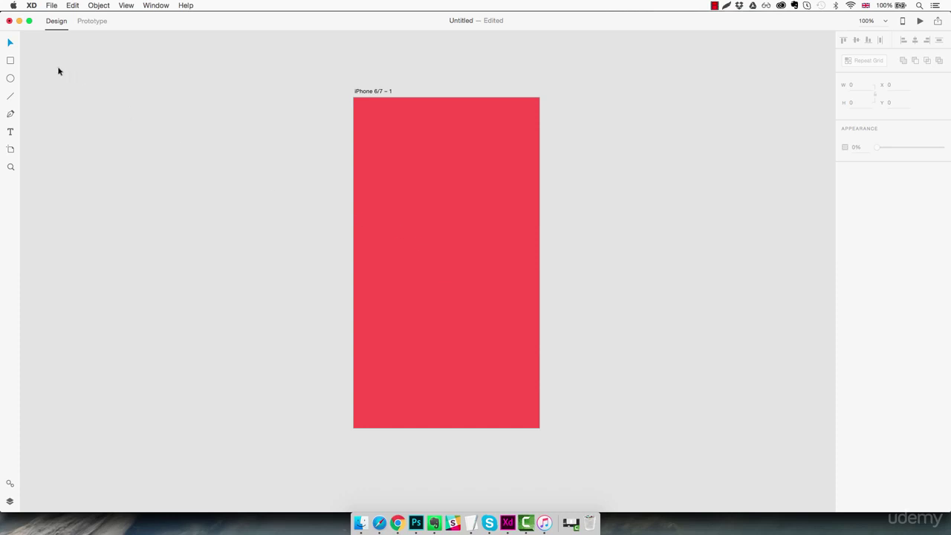
# Step: Draw an upright ellipse about 97 × 270, a small circle beside it, and a circle about 207 × 207 below them
pyautogui.click(11, 78)
pyautogui.moveTo(379, 130)
pyautogui.mouseDown()
pyautogui.moveTo(425, 177)
pyautogui.moveTo(426, 263)
pyautogui.mouseUp()
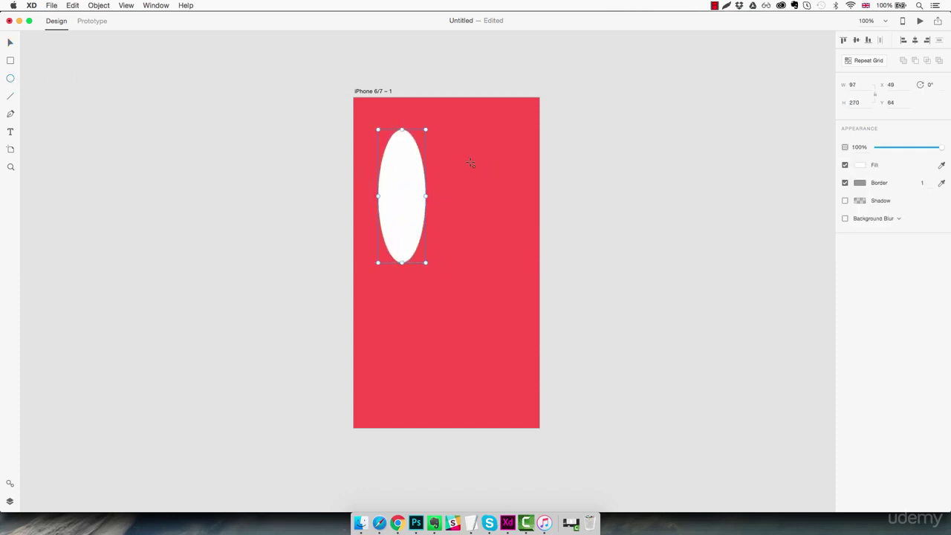
pyautogui.moveTo(471, 162)
pyautogui.mouseDown()
pyautogui.moveTo(513, 253)
pyautogui.moveTo(523, 245)
pyautogui.mouseUp()
pyautogui.moveTo(406, 288); pyautogui.dragTo(509, 402)
# Step: Select the ellipse and both circles on the artboard and delete them
pyautogui.press('v')
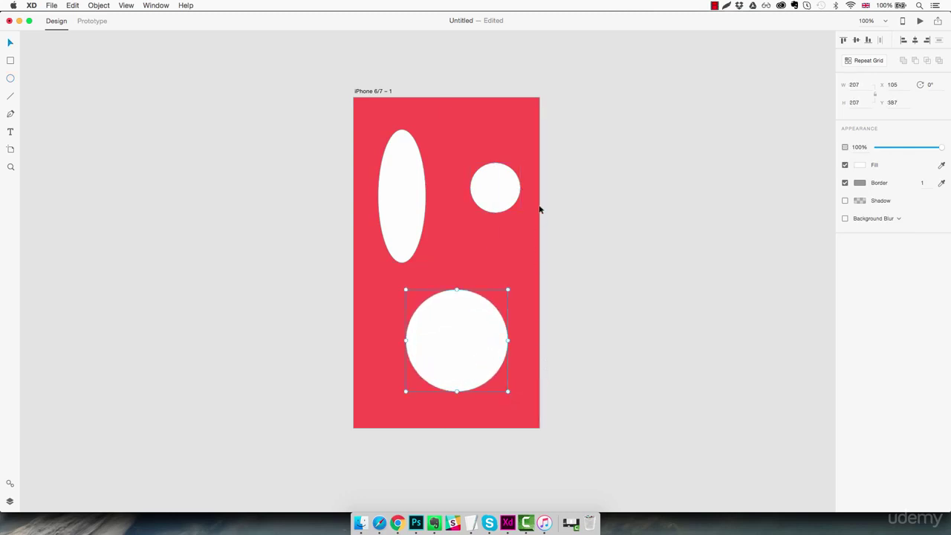
pyautogui.moveTo(528, 132); pyautogui.dragTo(394, 370)
pyautogui.press('Delete')
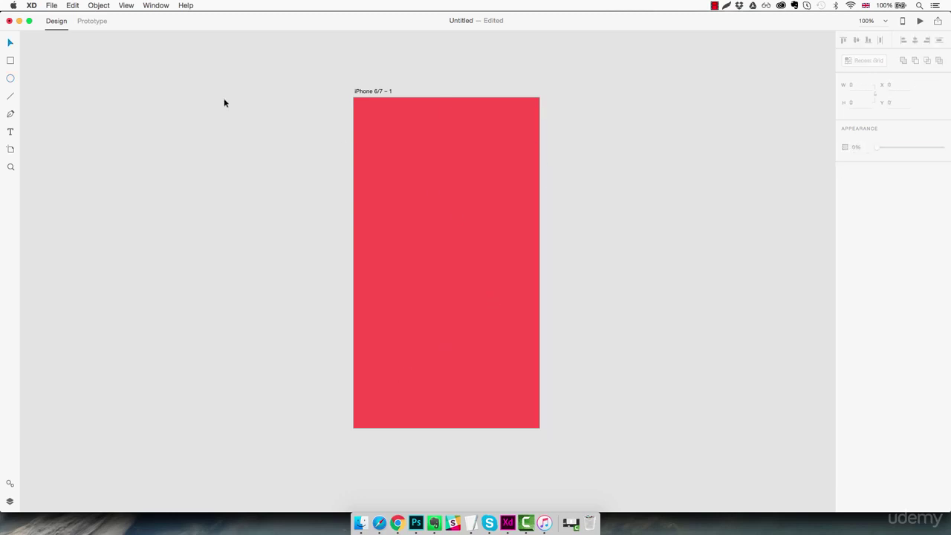
# Step: Draw horizontal, diagonal and vertical straight lines on the red artboard, and delete them all
pyautogui.click(10, 96)
pyautogui.moveTo(385, 143); pyautogui.dragTo(514, 164)
pyautogui.moveTo(385, 178); pyautogui.dragTo(493, 286)
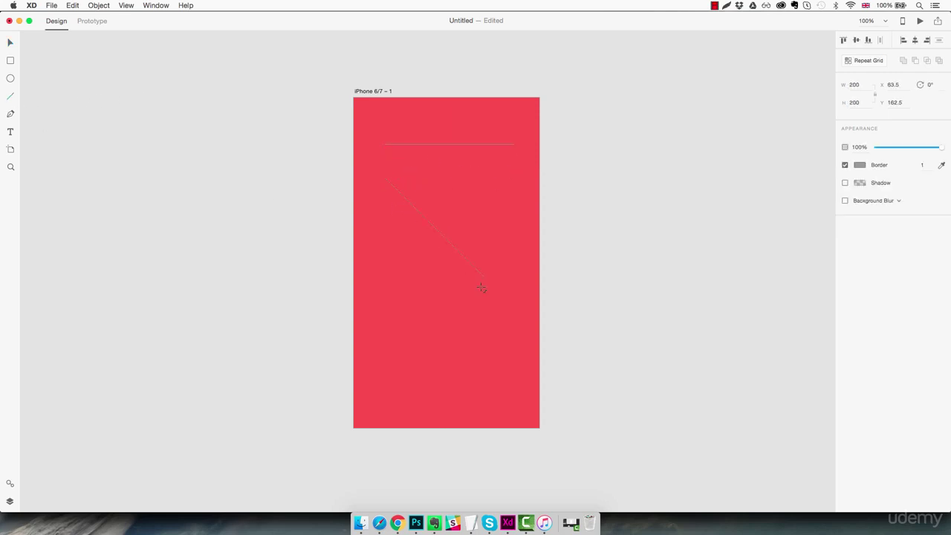
pyautogui.moveTo(394, 287)
pyautogui.mouseDown()
pyautogui.moveTo(495, 287)
pyautogui.moveTo(394, 384)
pyautogui.moveTo(505, 380)
pyautogui.mouseUp()
pyautogui.moveTo(371, 123); pyautogui.dragTo(509, 384)
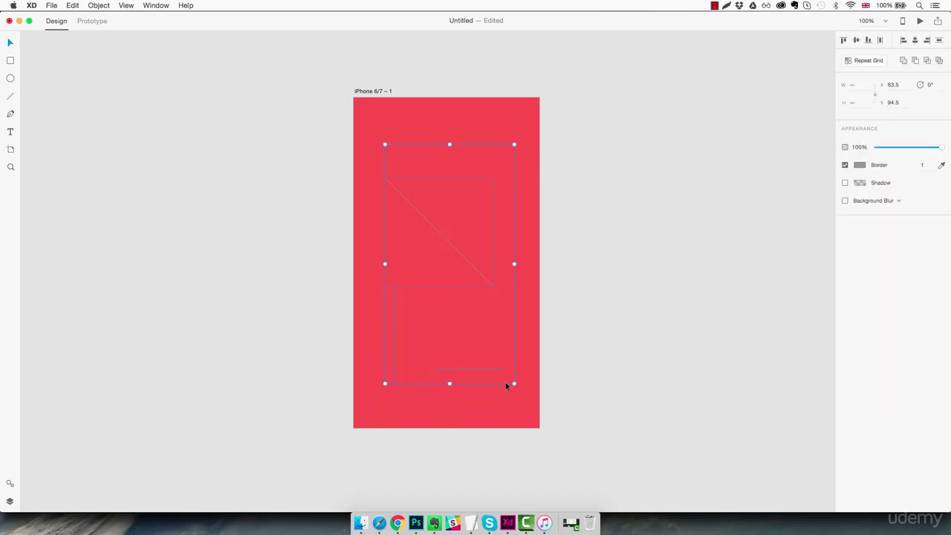
pyautogui.press('Delete')
# Step: Draw a closed downward-pointing triangle about 211 × 166 with the Pen tool in the artboard's upper half, and delete it
pyautogui.click(11, 114)
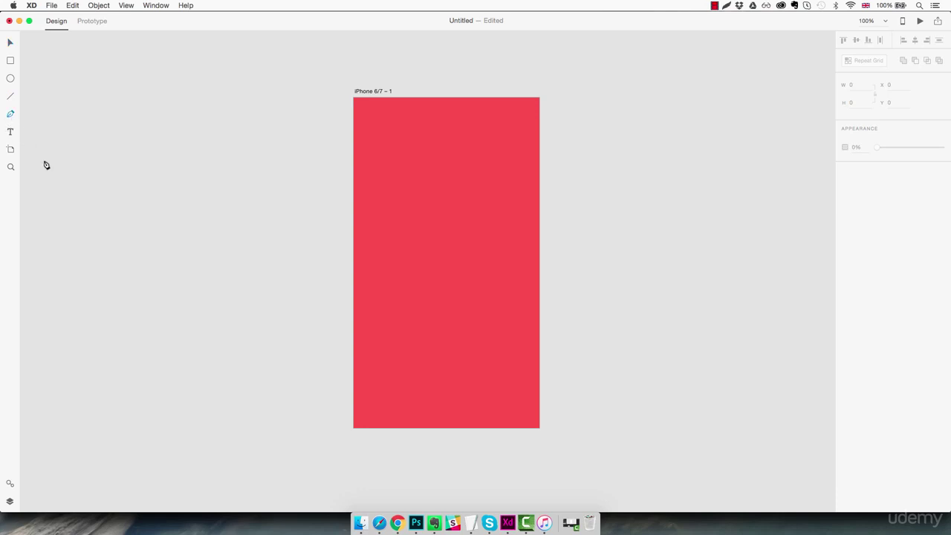
pyautogui.click(389, 144)
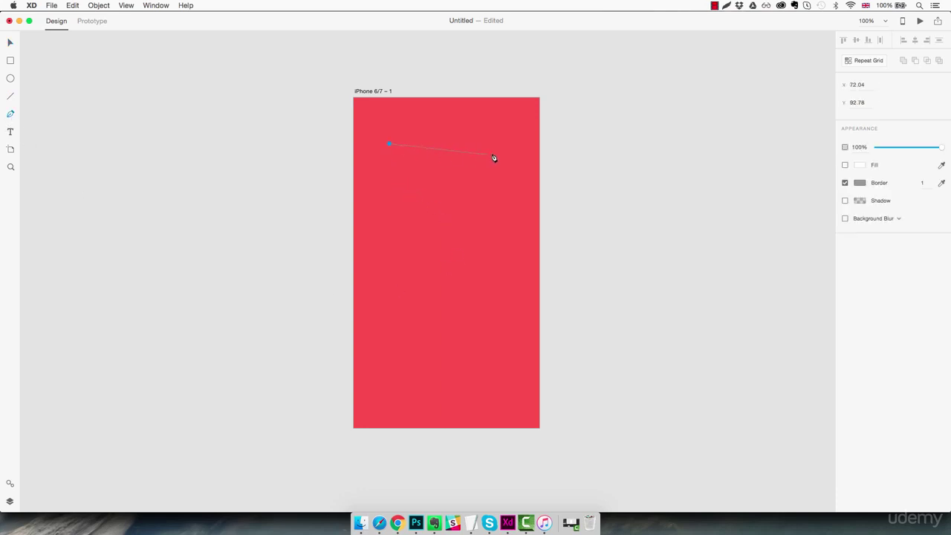
pyautogui.click(494, 144)
pyautogui.click(434, 225)
pyautogui.click(389, 144)
pyautogui.press('Escape')
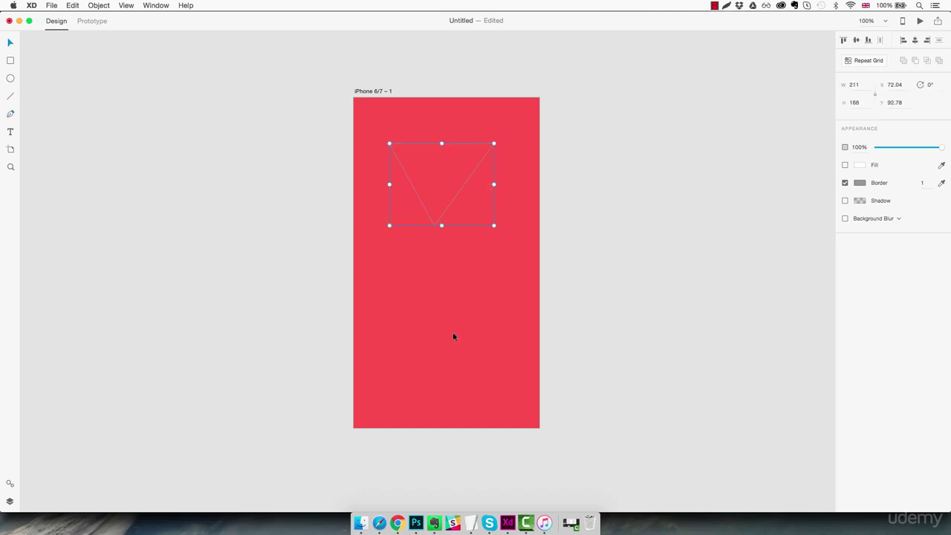
pyautogui.press('Delete')
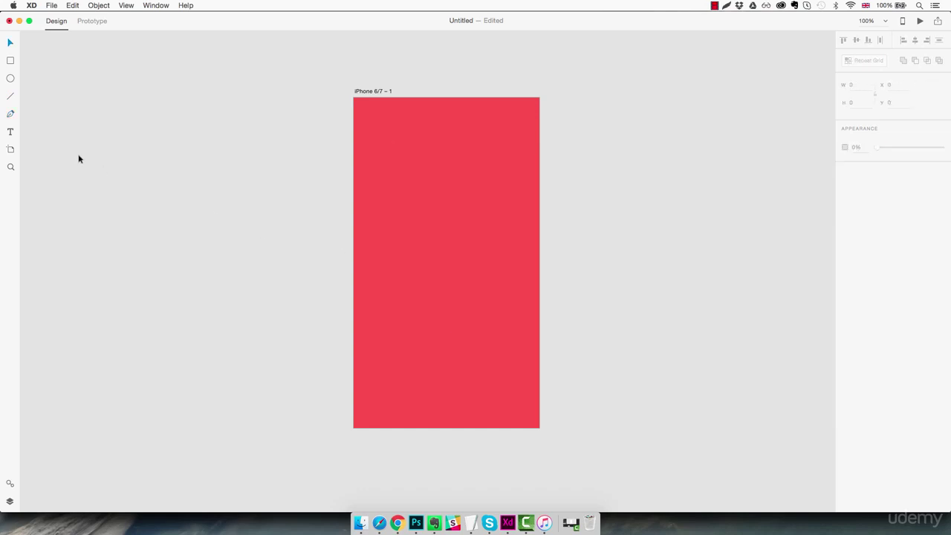
# Step: Add the text "Hey there here is some text" in the artboard's upper part and move it down to about Y 147
pyautogui.click(12, 134)
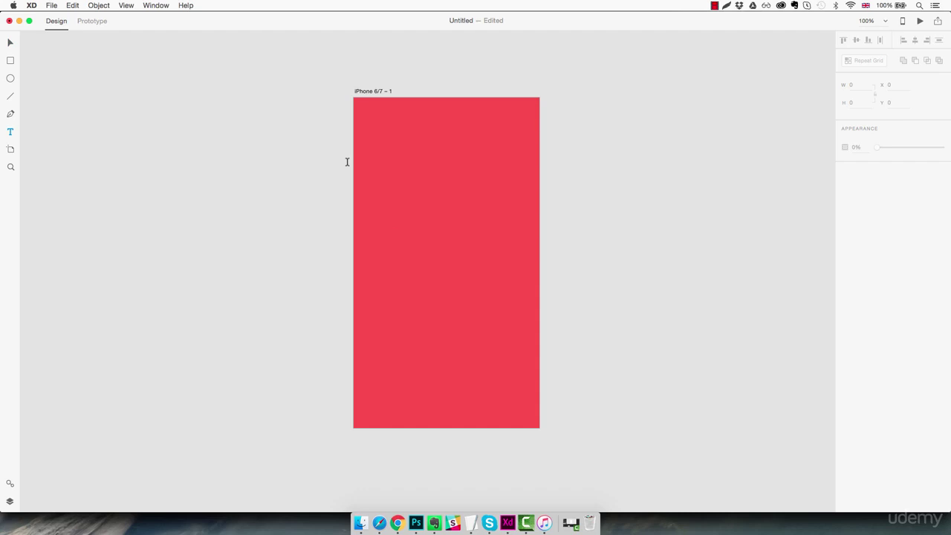
pyautogui.click(389, 148)
pyautogui.write('Hey')
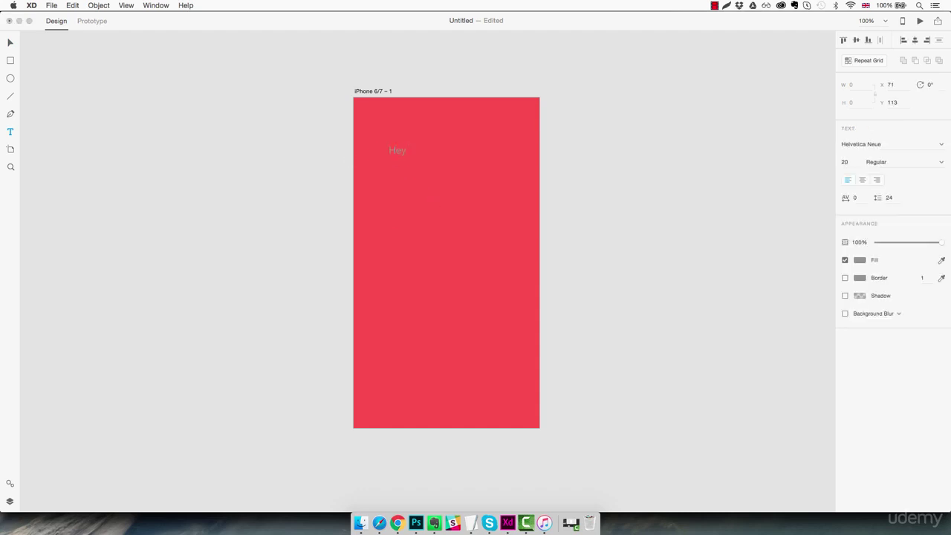
pyautogui.write(' there here is some text')
pyautogui.press('Escape')
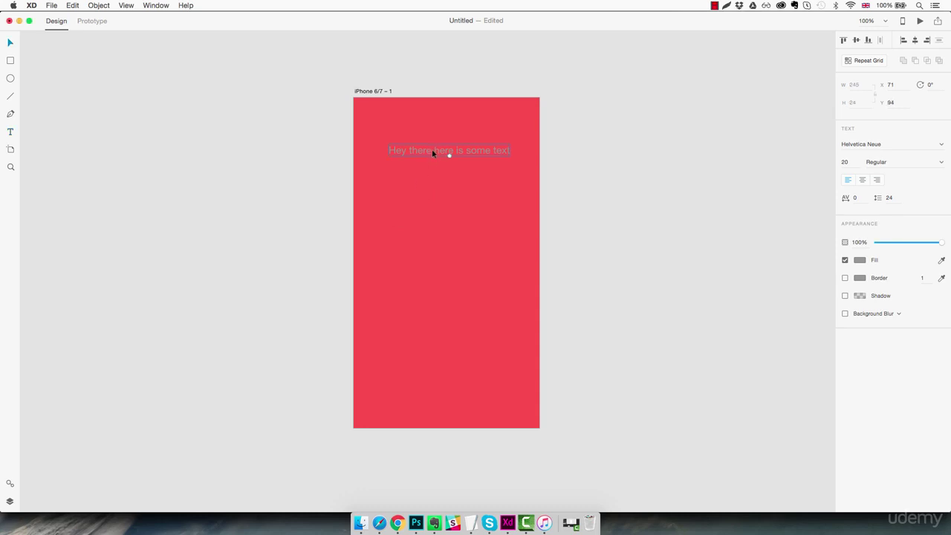
pyautogui.moveTo(432, 150); pyautogui.dragTo(435, 177)
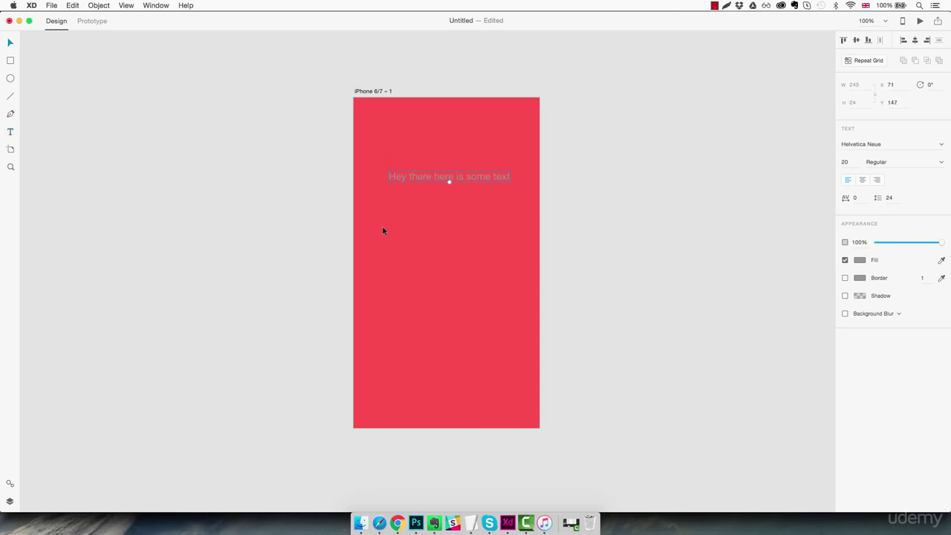
# Step: Create an area text box about 254 × 114 with random filler text below the first line, and delete both texts
pyautogui.press('t')
pyautogui.moveTo(389, 223); pyautogui.dragTo(487, 327)
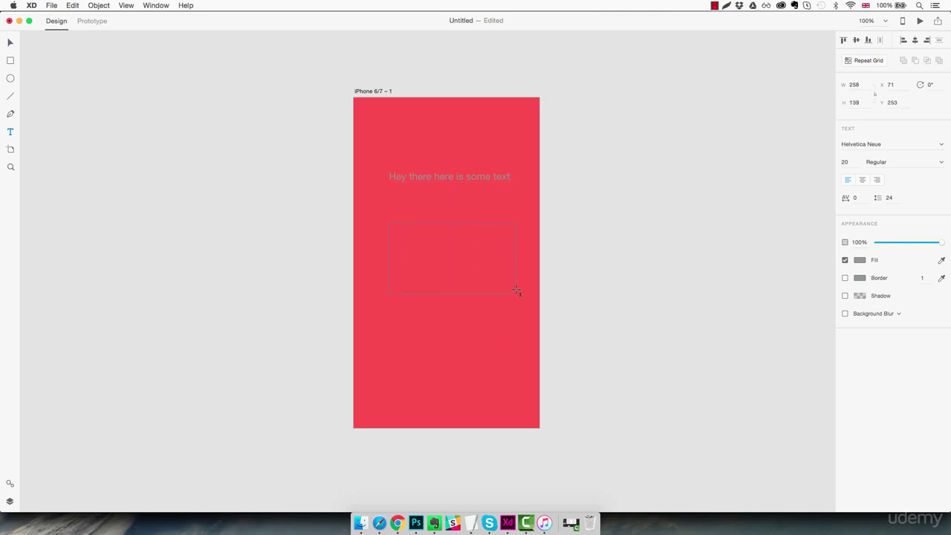
pyautogui.moveTo(517, 291); pyautogui.dragTo(515, 280)
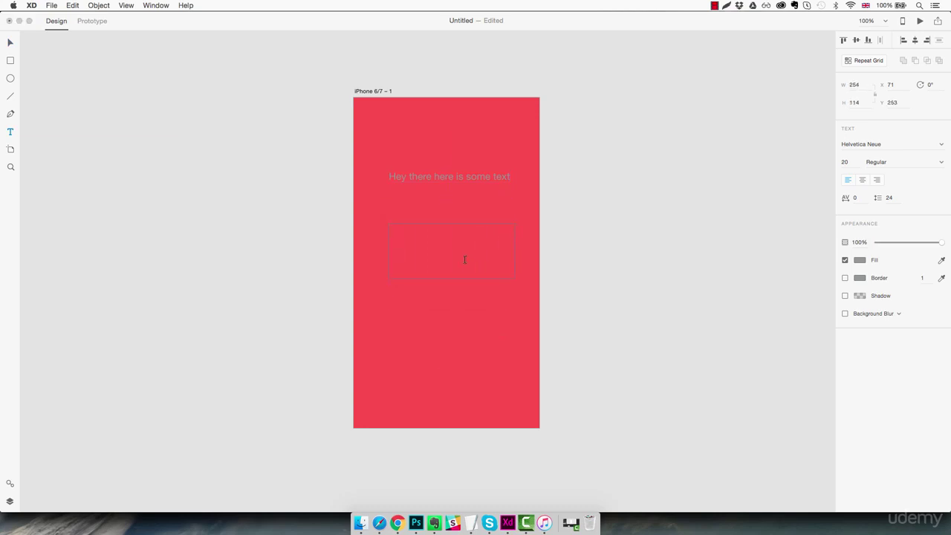
pyautogui.write('asiudjh saiudjosladj osaijd soaidj saoidj oisajdoj')
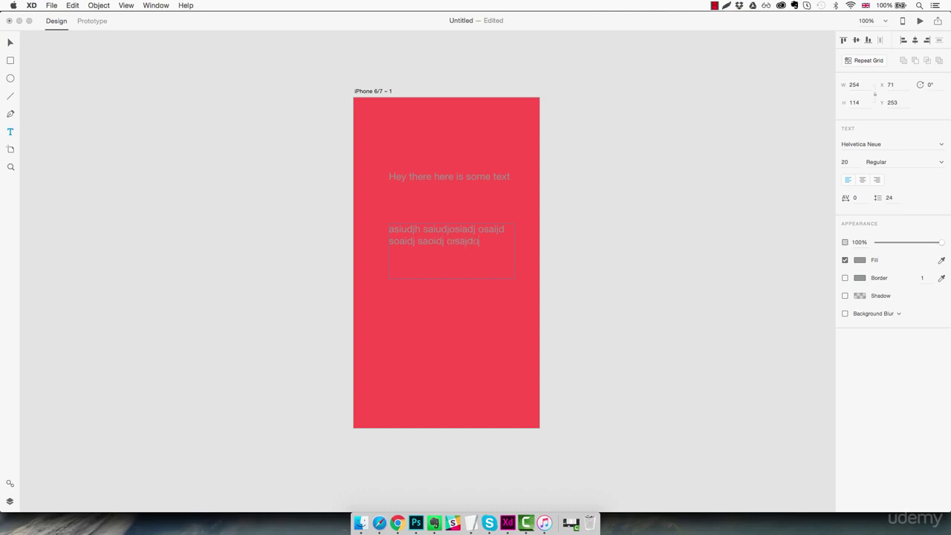
pyautogui.write('isajd oiasjd iojjas')
pyautogui.press('Escape')
pyautogui.press('BackSpace')
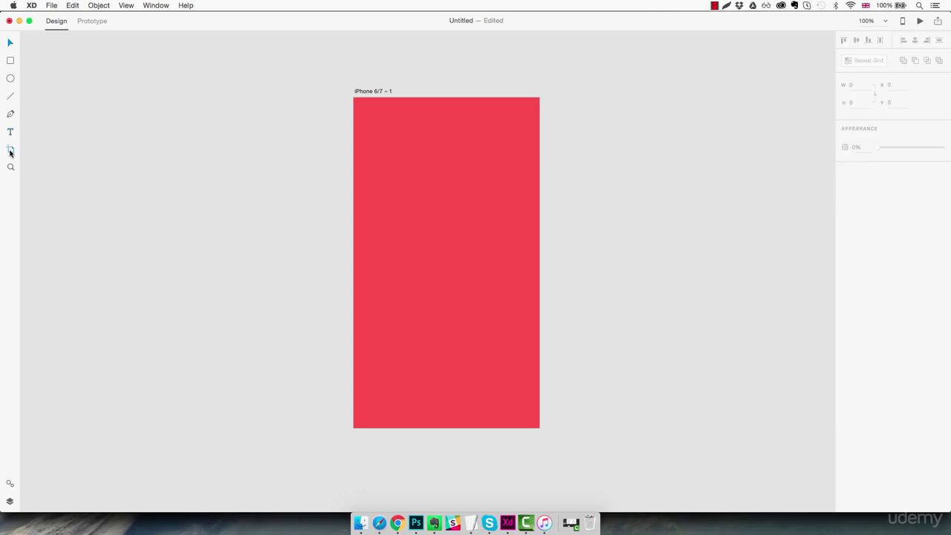
# Step: Add an Android Tablet artboard and an iPhone 6/7 Plus artboard beside the red one
pyautogui.click(10, 149)
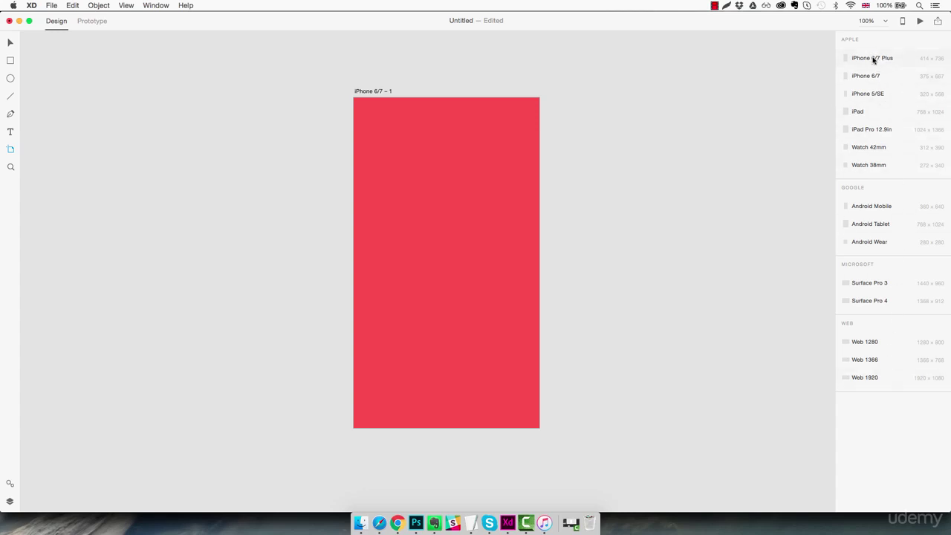
pyautogui.click(885, 226)
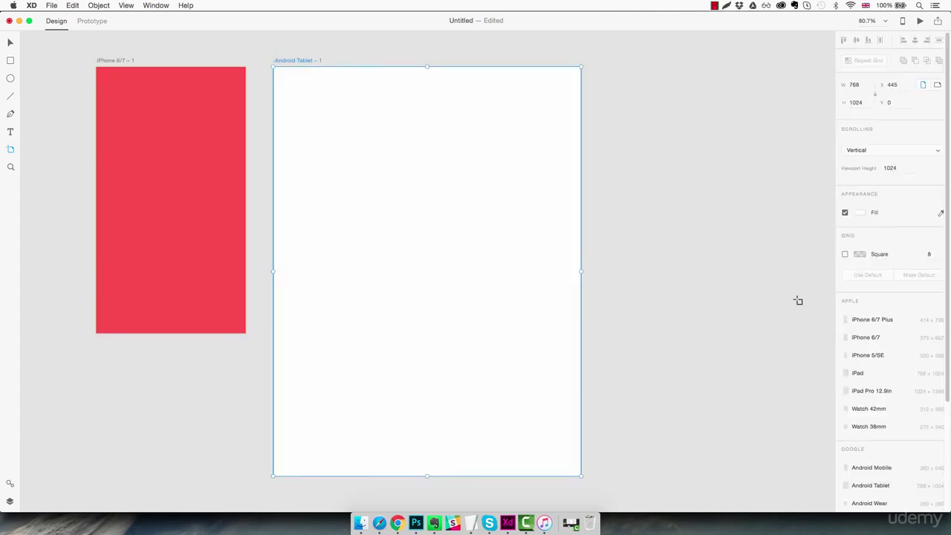
pyautogui.click(872, 319)
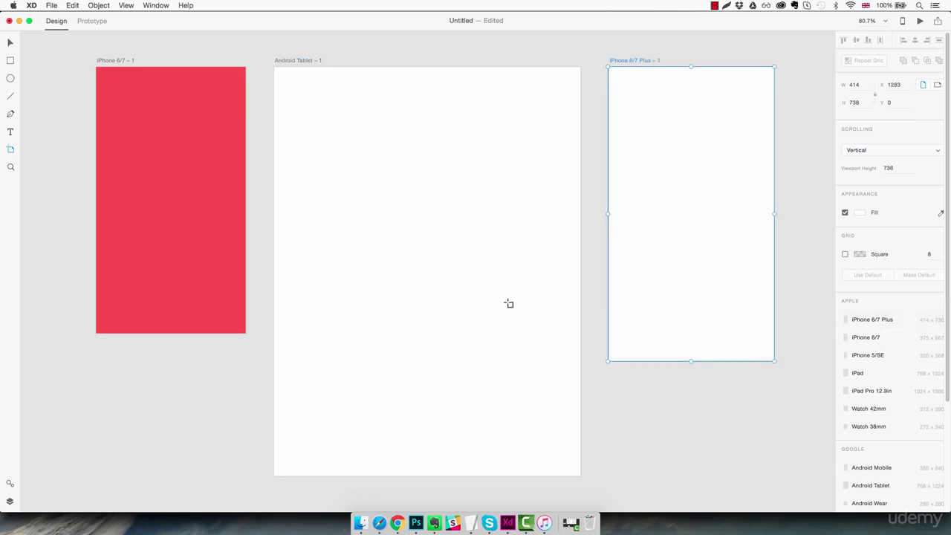
# Step: Add two more iPhone 6/7 Plus artboards side by side before the red artboard
pyautogui.scroll(-2, 216, 319)
pyautogui.hscroll(-1, 216, 319)
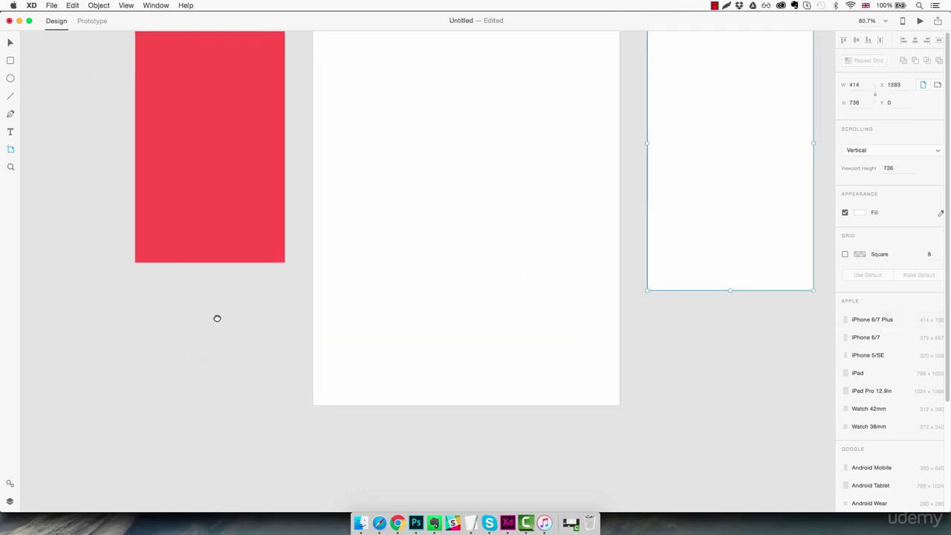
pyautogui.click(144, 315)
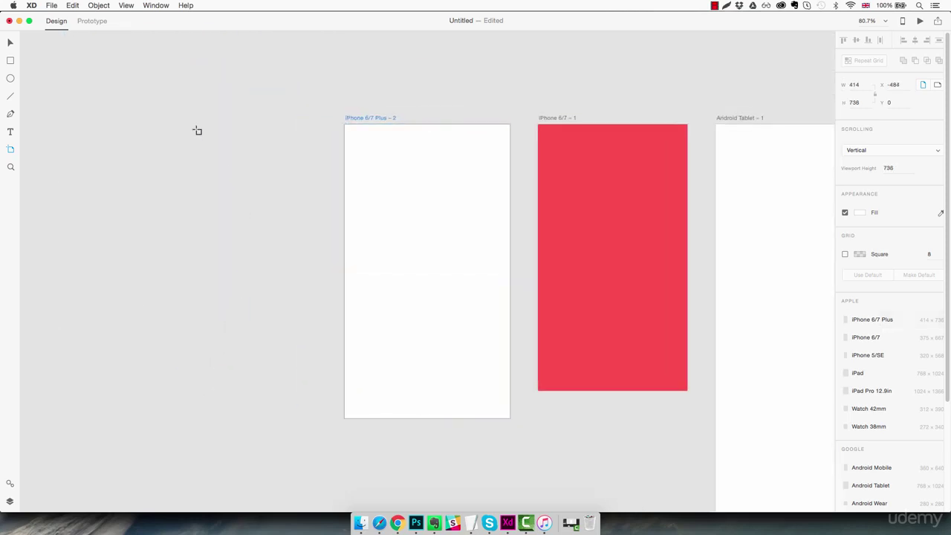
pyautogui.click(195, 129)
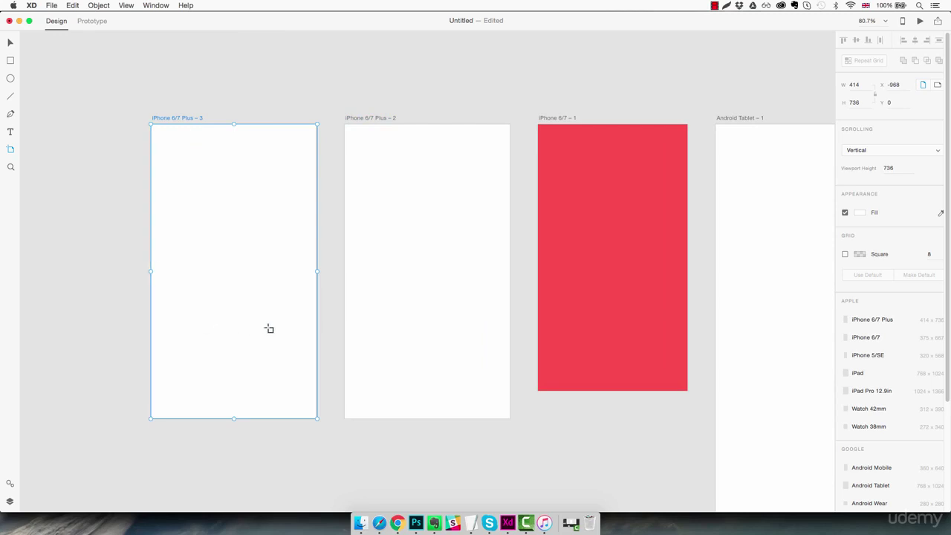
pyautogui.press('v')
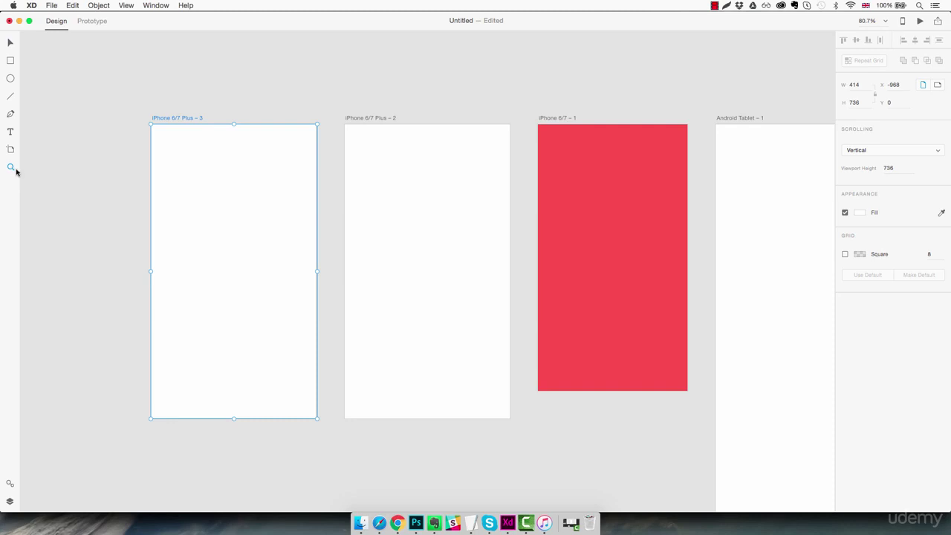
# Step: Try the Zoom tool by magnifying the artboards, zooming far out and returning to a view of the red artboard
pyautogui.click(10, 167)
pyautogui.click(341, 194)
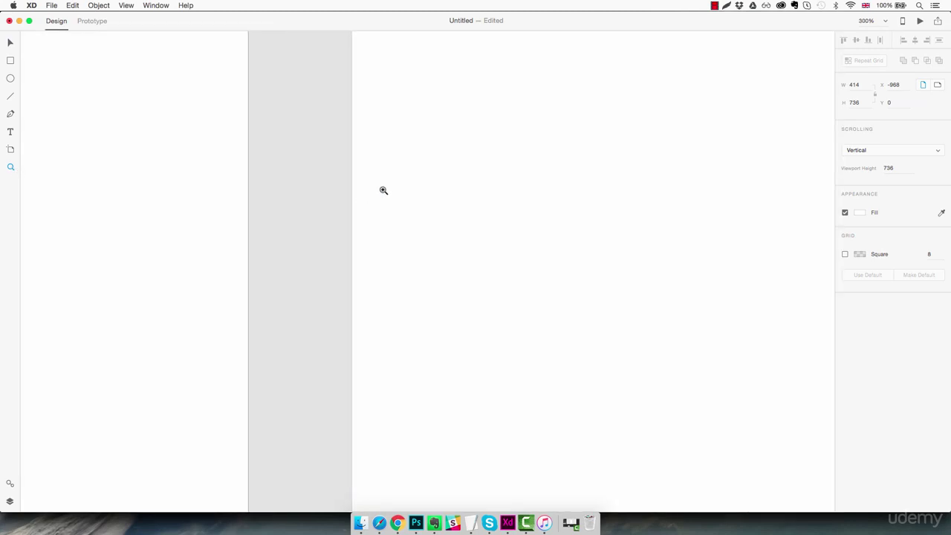
pyautogui.press('super+0')
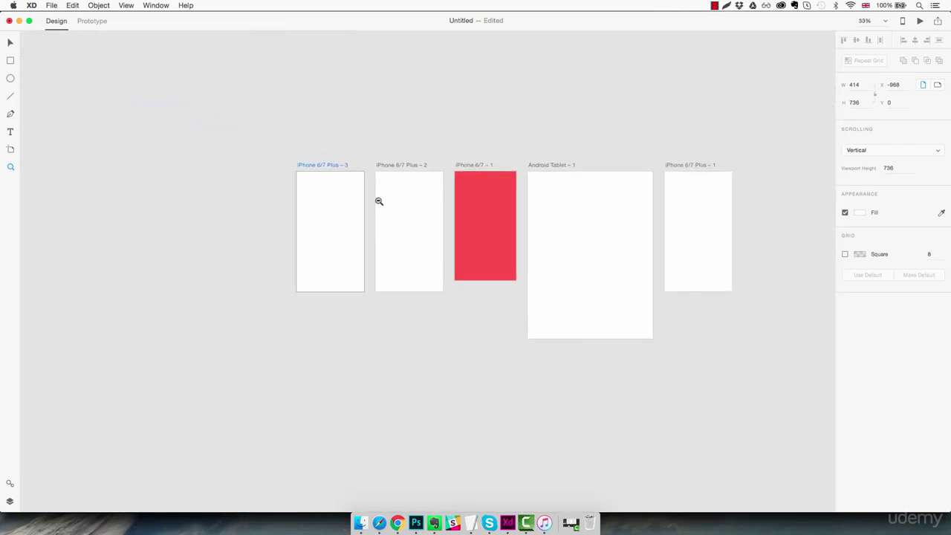
pyautogui.click(381, 218)
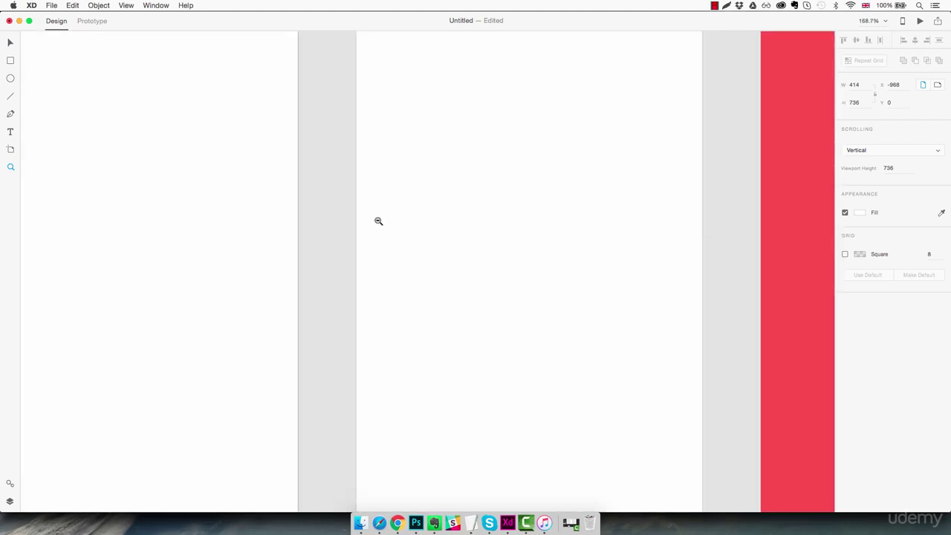
pyautogui.keyDown('alt'); pyautogui.click(378, 222); pyautogui.keyUp('alt')
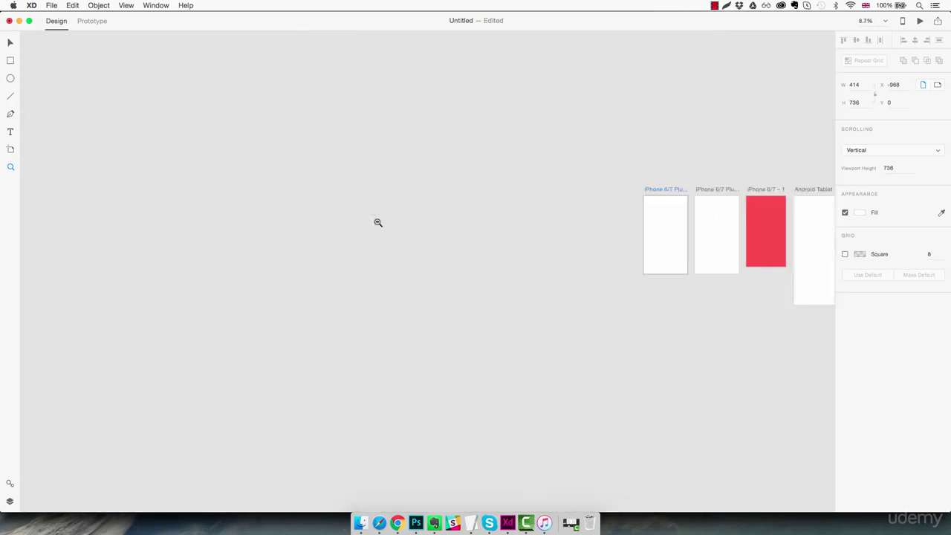
pyautogui.scroll(5, 416, 308)
pyautogui.hscroll(5, 739, 314)
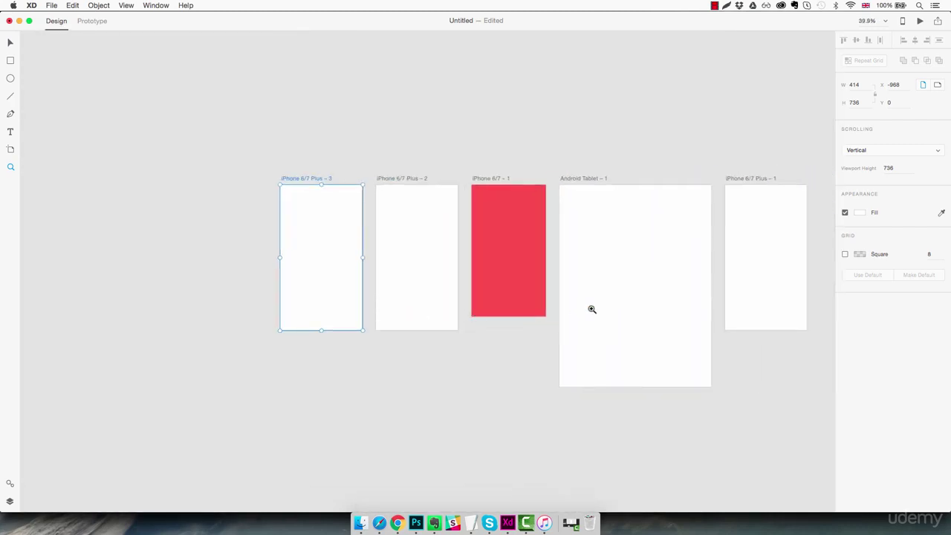
pyautogui.scroll(5, 593, 309)
pyautogui.hscroll(-3, 528, 297)
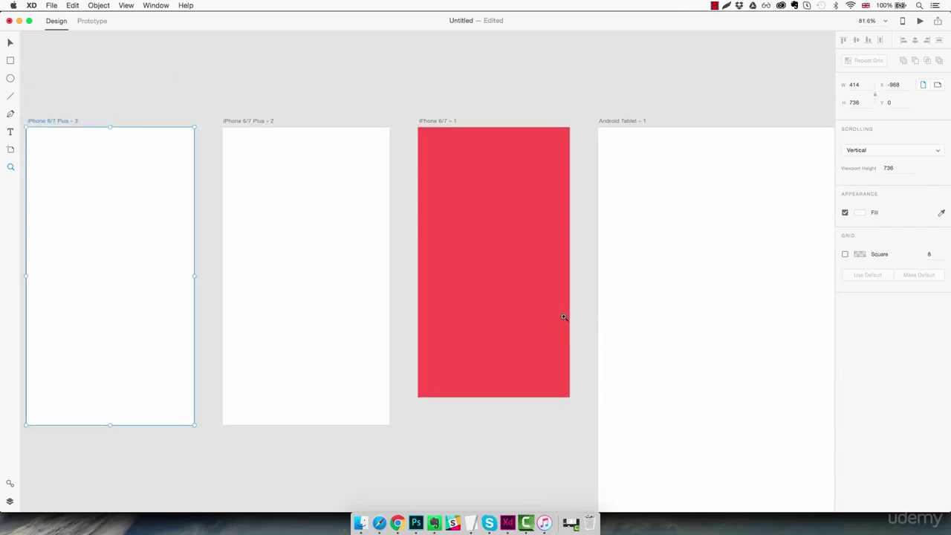
# Step: Show the document's symbols and its layer list of artboards
pyautogui.click(9, 484)
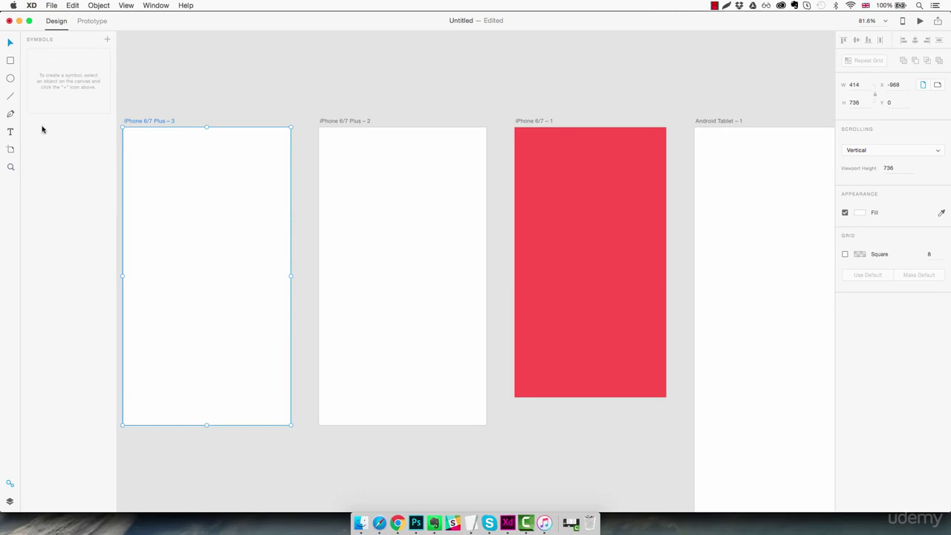
pyautogui.click(9, 503)
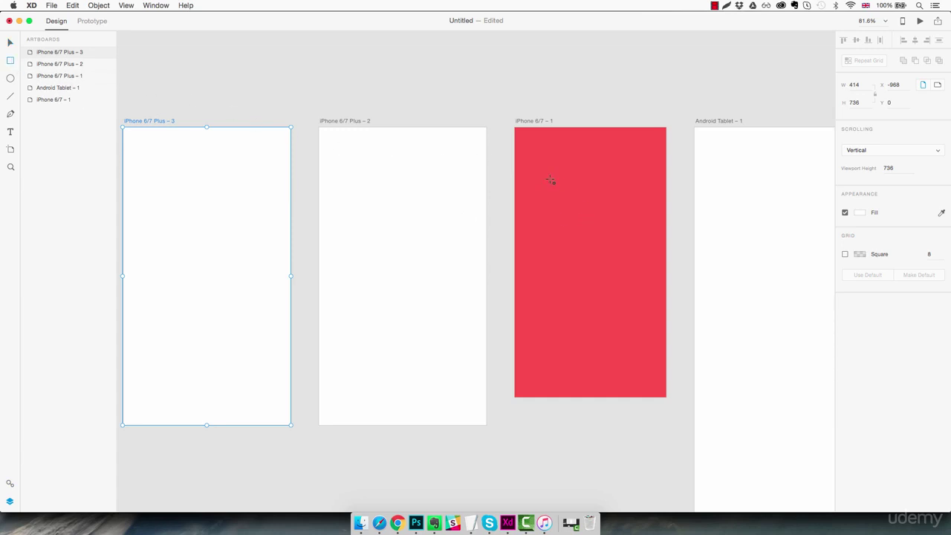
# Step: Draw a rectangle about 186 × 154 in the red artboard's upper half, and delete it
pyautogui.moveTo(549, 179); pyautogui.dragTo(622, 241)
pyautogui.click(10, 42)
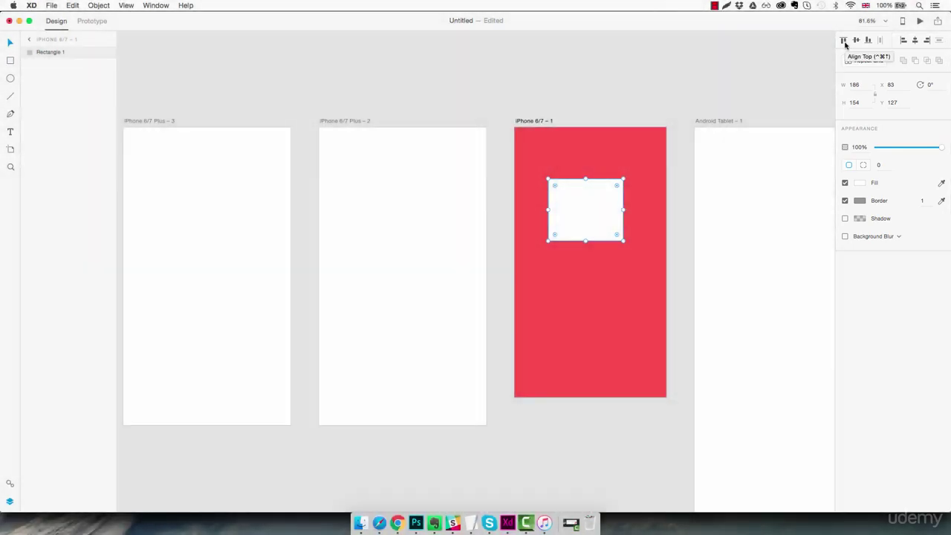
pyautogui.press('z')
pyautogui.click(584, 159)
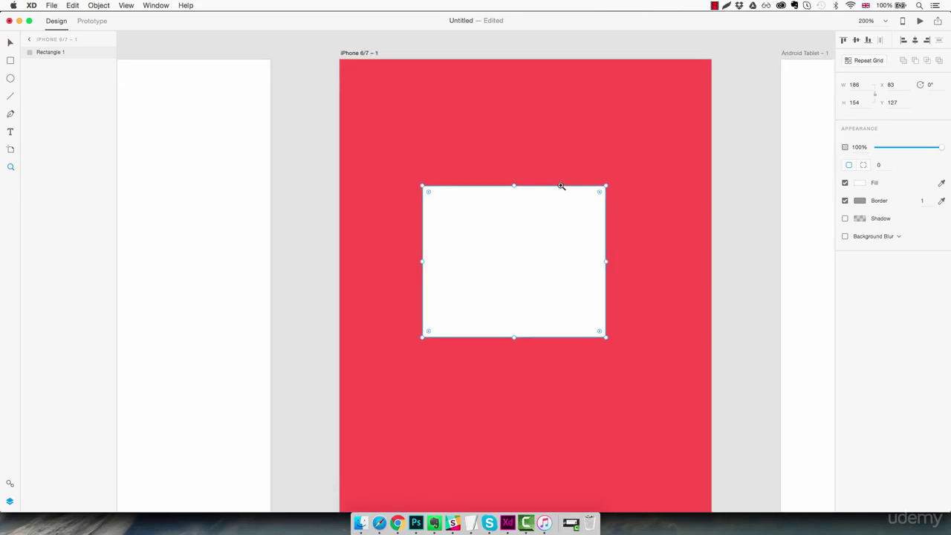
pyautogui.press('super+minus')
pyautogui.moveTo(573, 295); pyautogui.dragTo(536, 233)
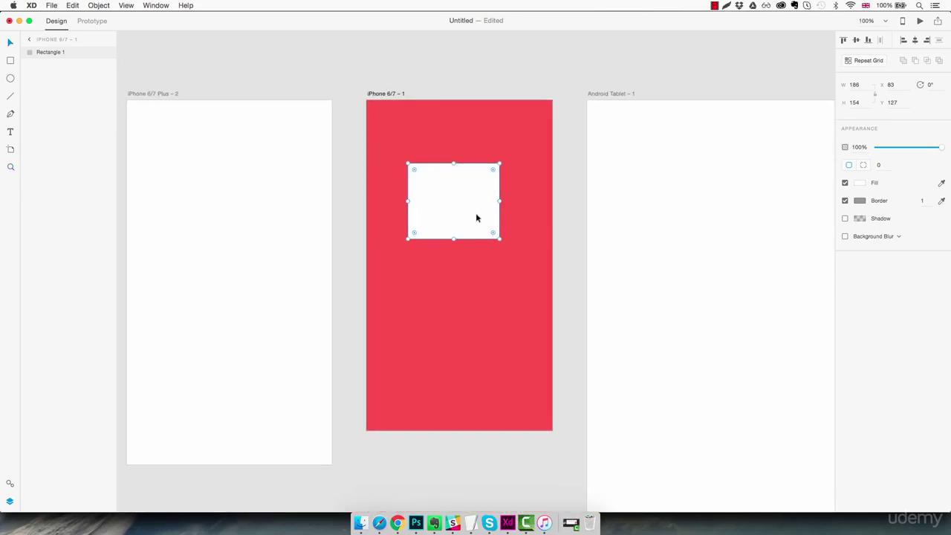
pyautogui.press('Delete')
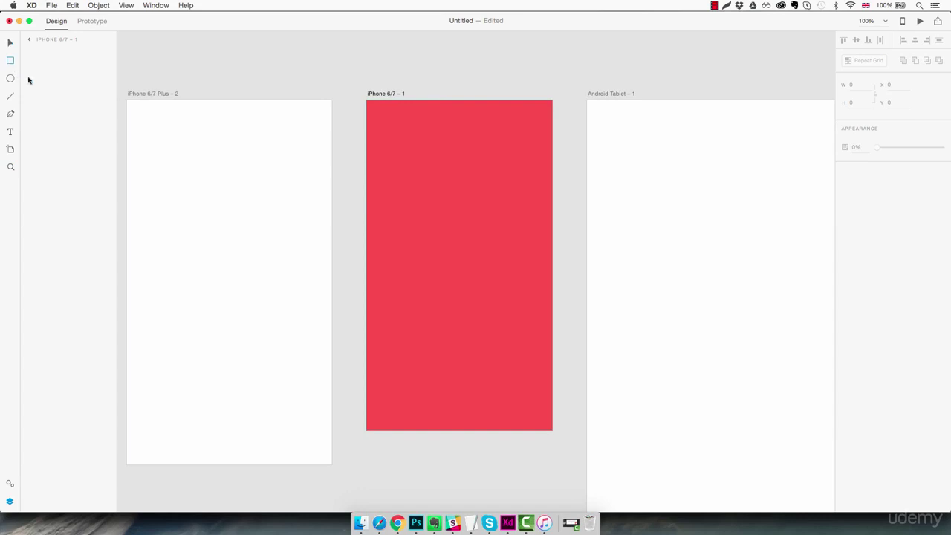
# Step: Place three squares about 67 × 67 in a row in the red artboard's upper part and distribute them horizontally
pyautogui.moveTo(385, 142)
pyautogui.mouseDown()
pyautogui.moveTo(424, 176)
pyautogui.moveTo(437, 160)
pyautogui.moveTo(521, 164)
pyautogui.mouseUp()
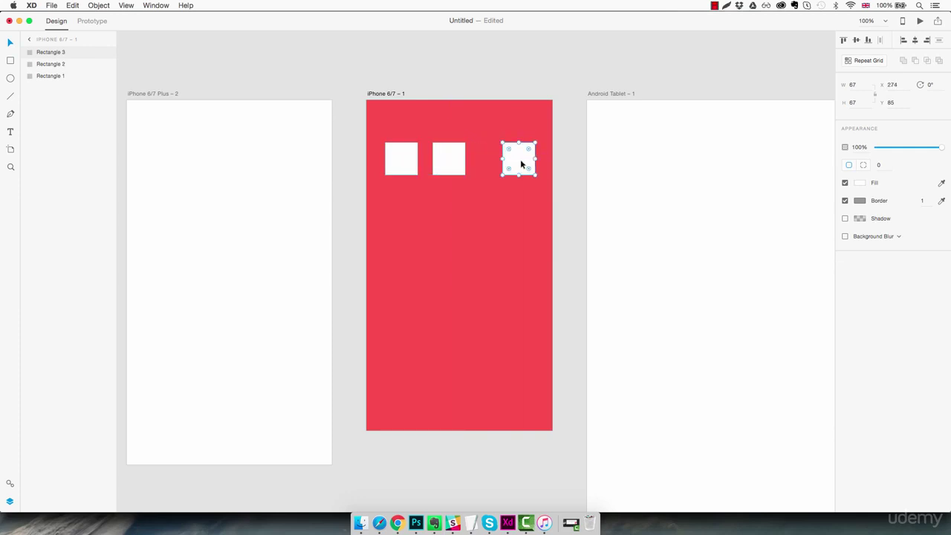
pyautogui.moveTo(414, 129); pyautogui.dragTo(543, 186)
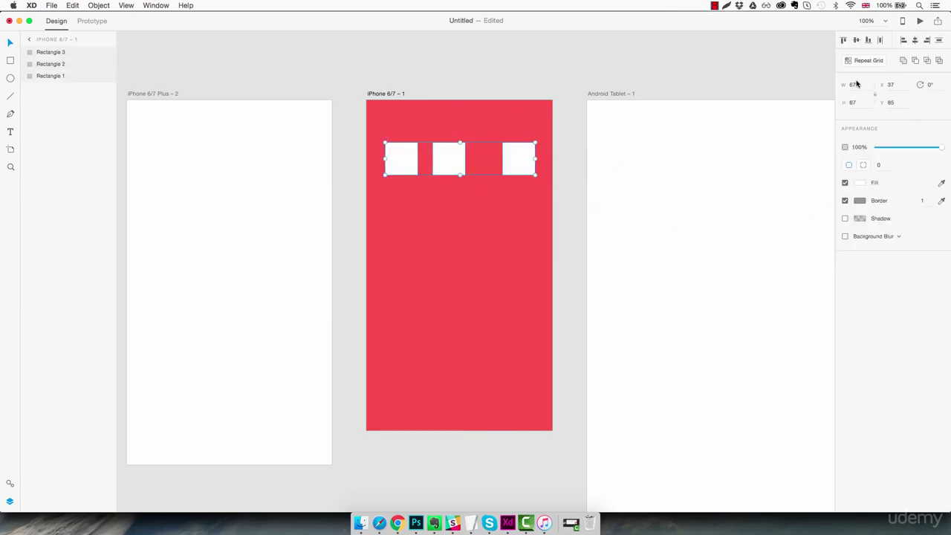
pyautogui.click(882, 42)
pyautogui.click(438, 220)
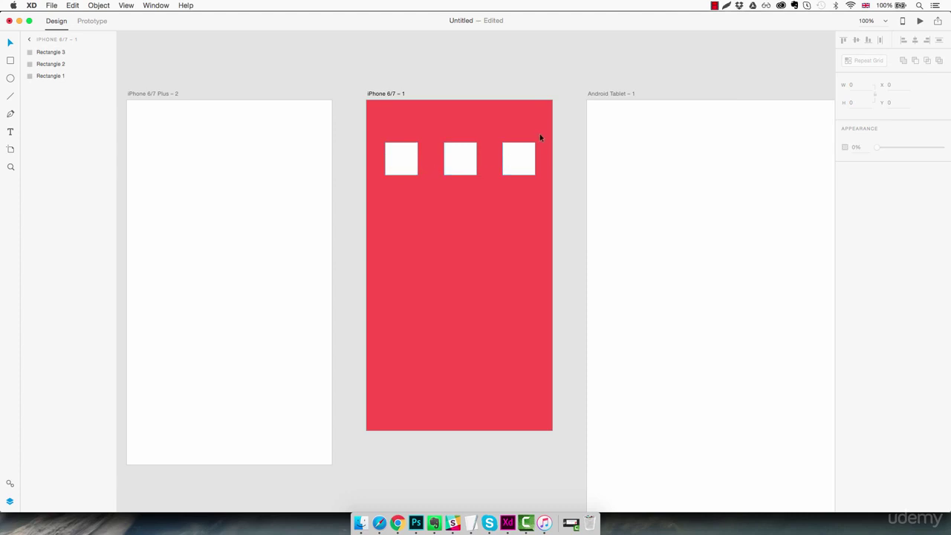
# Step: Rearrange the three squares into a column at about X 37 and distribute them vertically
pyautogui.moveTo(540, 137); pyautogui.dragTo(418, 210)
pyautogui.click(446, 206)
pyautogui.moveTo(487, 208); pyautogui.dragTo(408, 257)
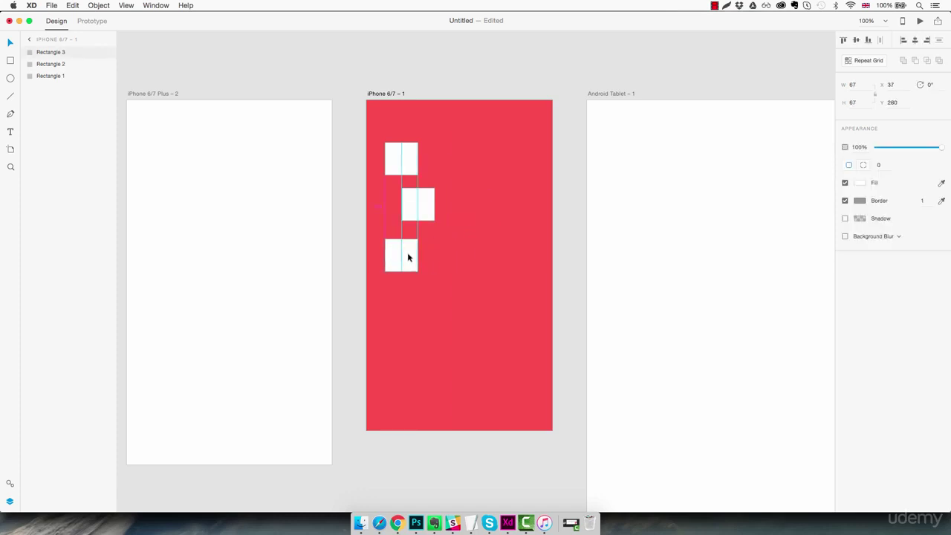
pyautogui.moveTo(424, 206); pyautogui.dragTo(408, 205)
pyautogui.moveTo(403, 255); pyautogui.dragTo(403, 285)
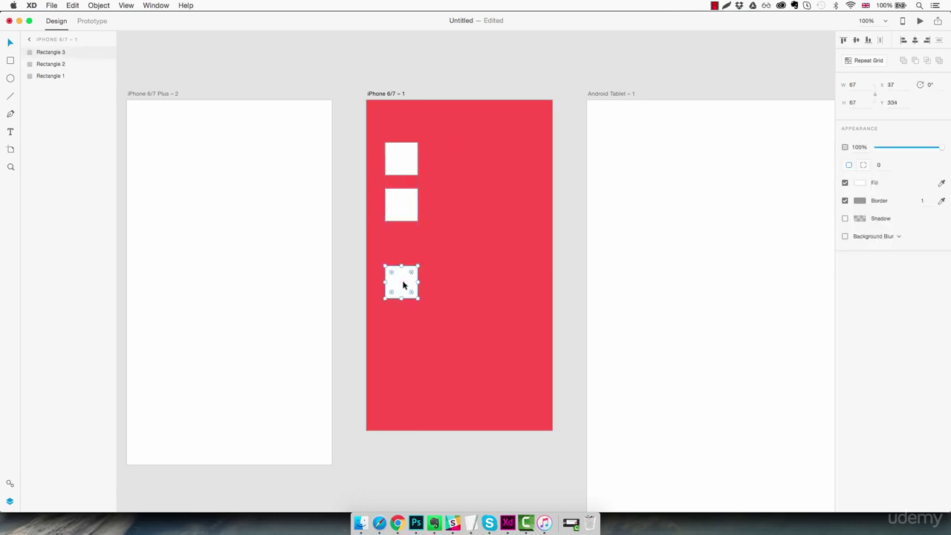
pyautogui.moveTo(406, 206); pyautogui.dragTo(408, 196)
pyautogui.moveTo(449, 140); pyautogui.dragTo(401, 283)
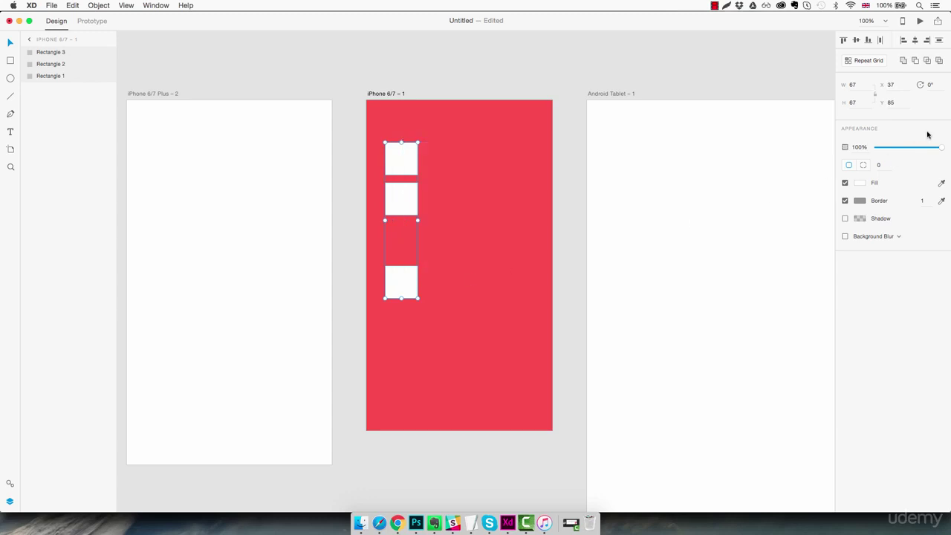
pyautogui.click(939, 41)
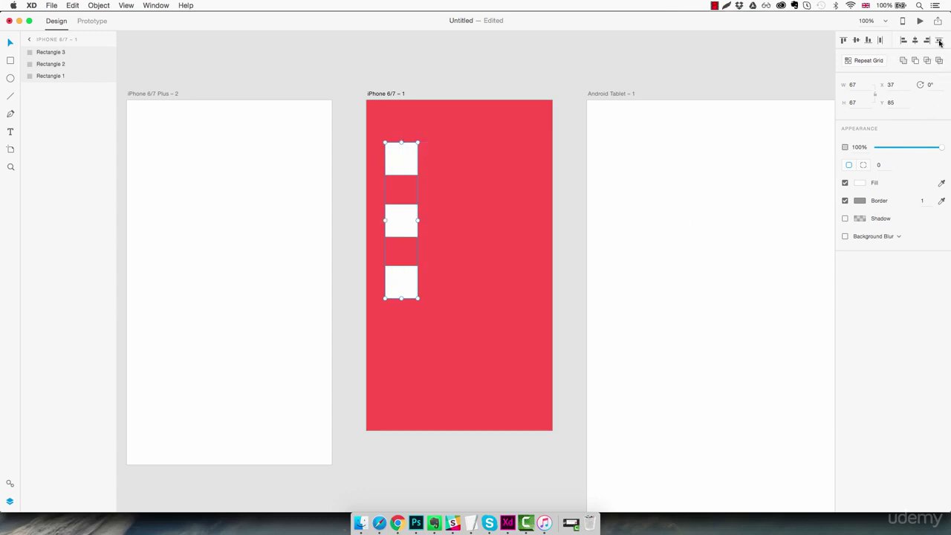
pyautogui.click(437, 329)
# Step: Stagger the three squares diagonally across the red artboard and align their top edges
pyautogui.moveTo(402, 220); pyautogui.dragTo(452, 178)
pyautogui.moveTo(399, 297); pyautogui.dragTo(508, 197)
pyautogui.moveTo(537, 158); pyautogui.dragTo(398, 199)
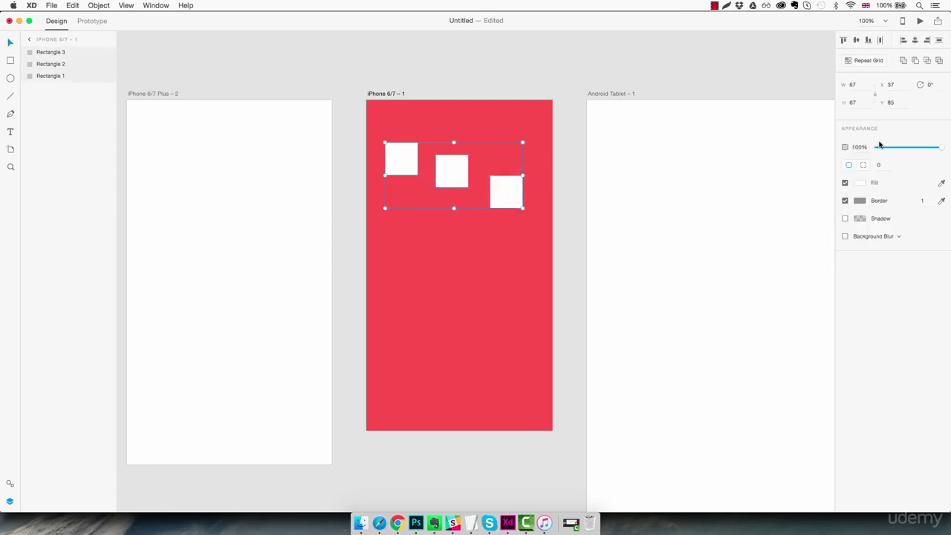
pyautogui.click(845, 41)
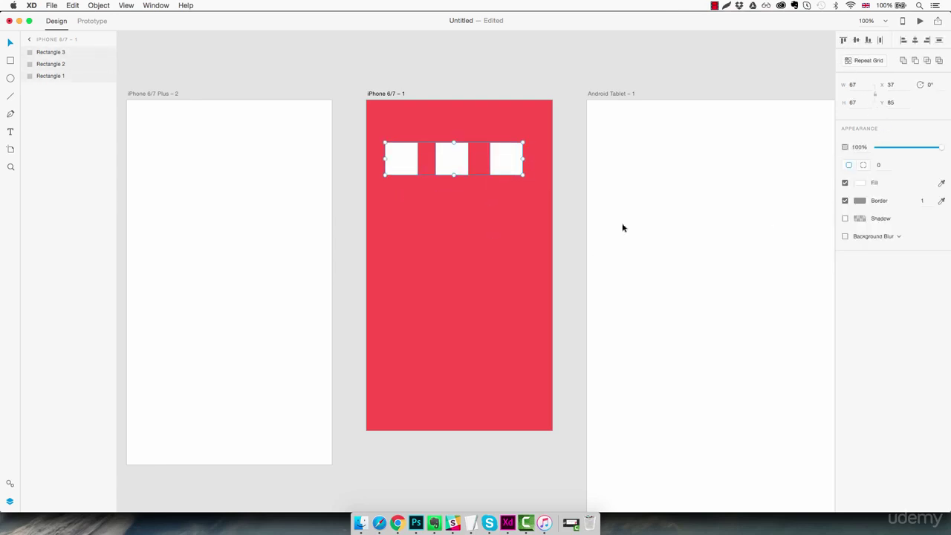
pyautogui.click(453, 218)
# Step: Move the squares into a descending stagger down to about Y 245 and align their bottom edges
pyautogui.moveTo(410, 163); pyautogui.dragTo(448, 226)
pyautogui.moveTo(500, 169); pyautogui.dragTo(495, 246)
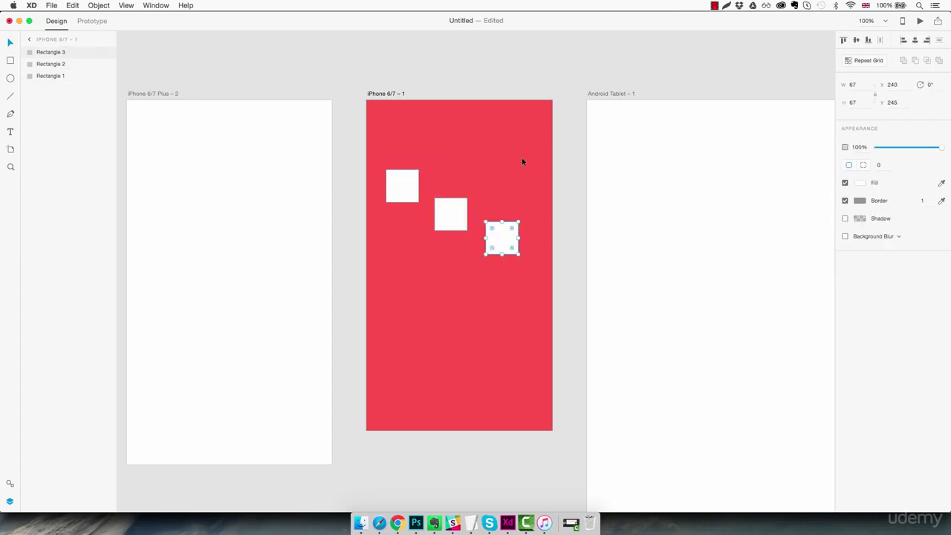
pyautogui.moveTo(522, 161); pyautogui.dragTo(398, 248)
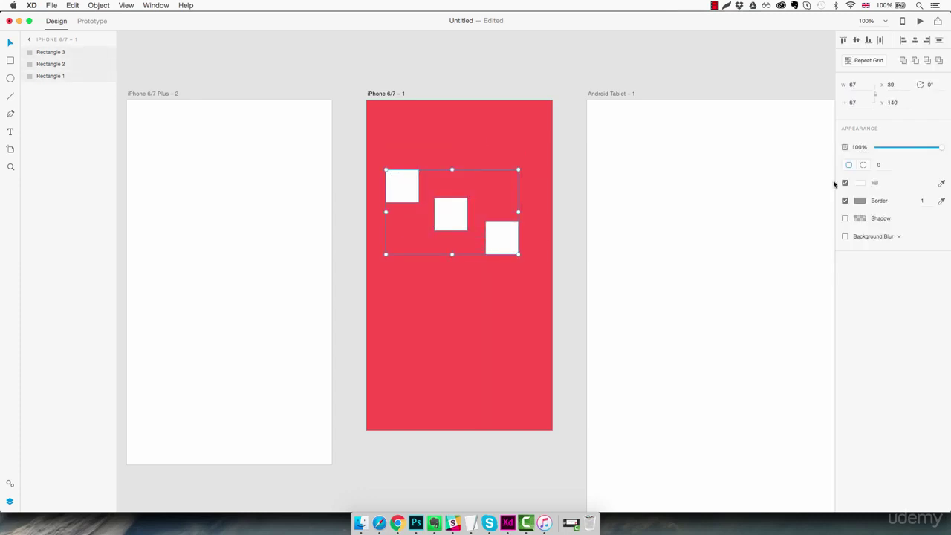
pyautogui.click(868, 40)
pyautogui.click(483, 316)
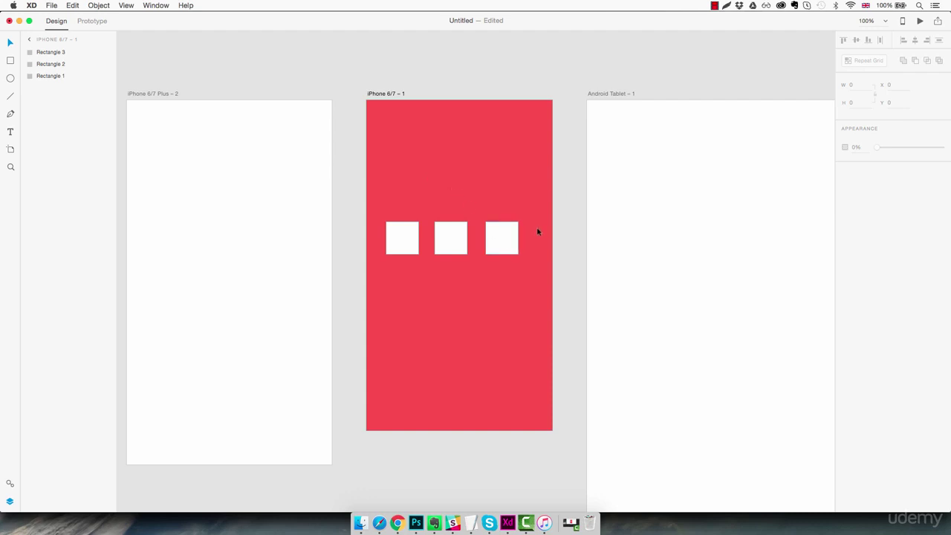
# Step: Delete the extra squares, leaving a single 67 × 67 square at about X 29, Y 58
pyautogui.moveTo(536, 231); pyautogui.dragTo(403, 151)
pyautogui.press('Delete')
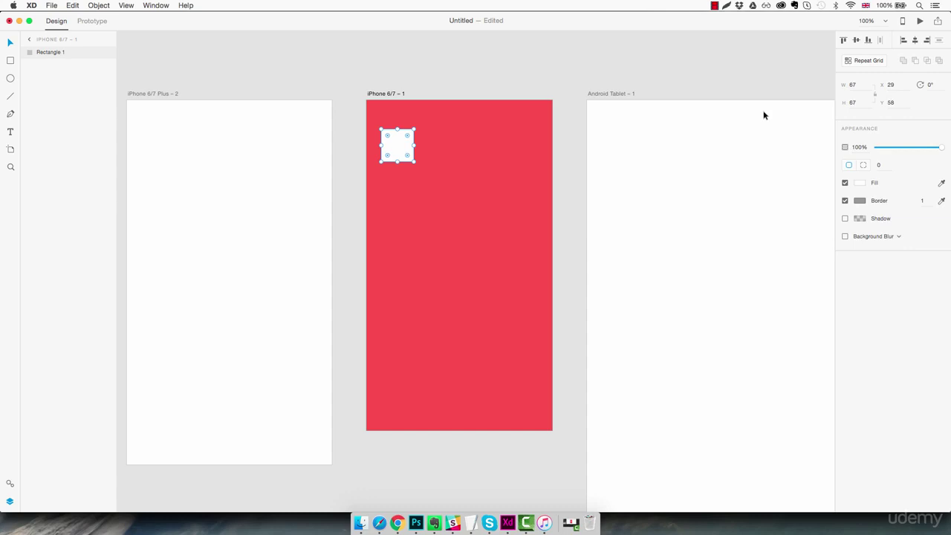
# Step: Turn the square into a Repeat Grid of four columns and seven rows, about 338 × 595, and delete it
pyautogui.click(856, 61)
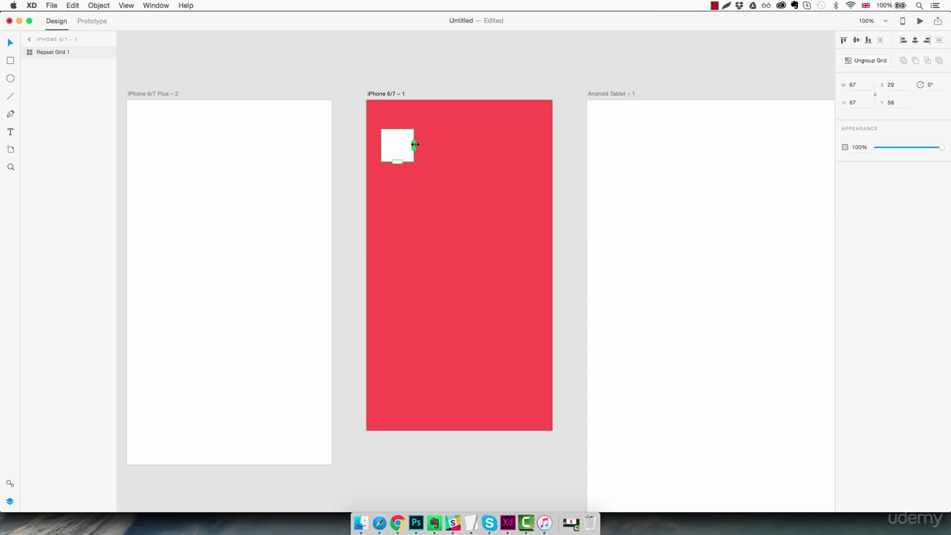
pyautogui.moveTo(414, 144); pyautogui.dragTo(547, 142)
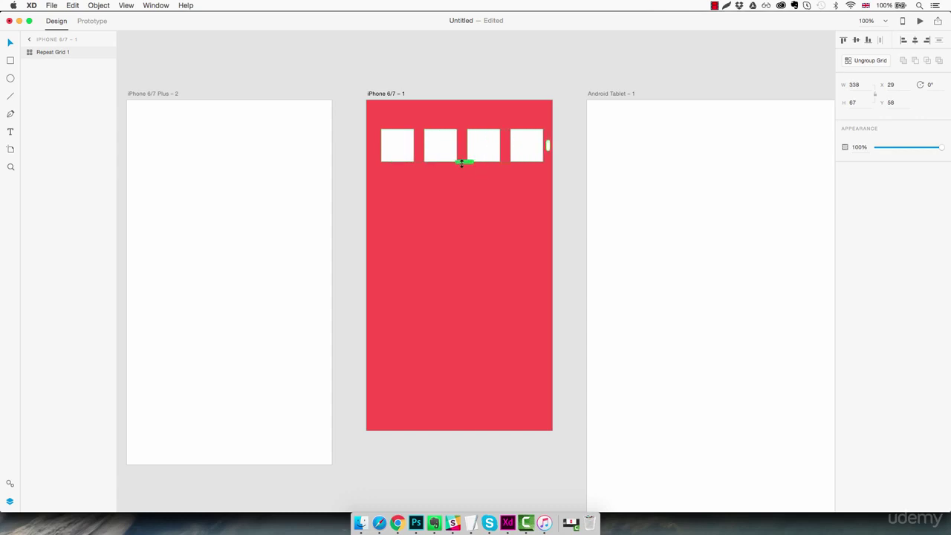
pyautogui.moveTo(463, 161); pyautogui.dragTo(463, 425)
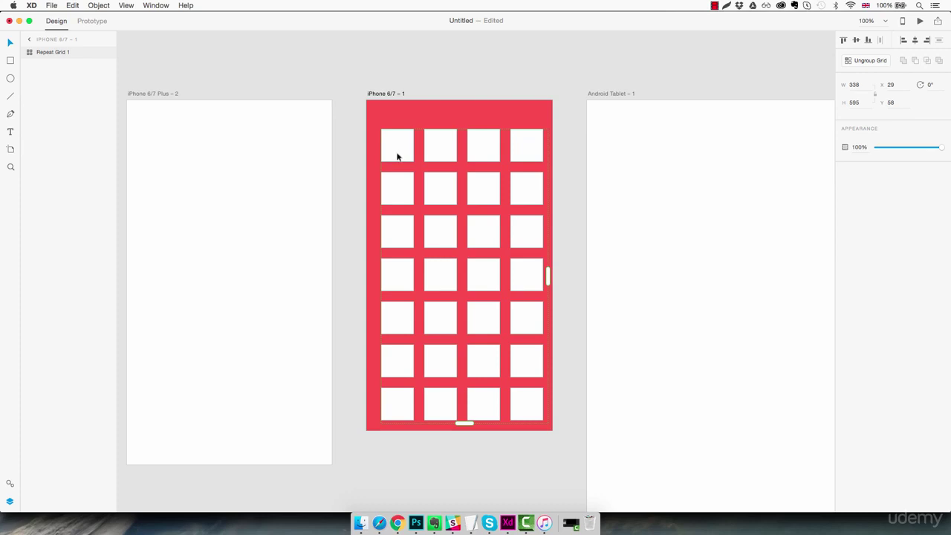
pyautogui.press('Delete')
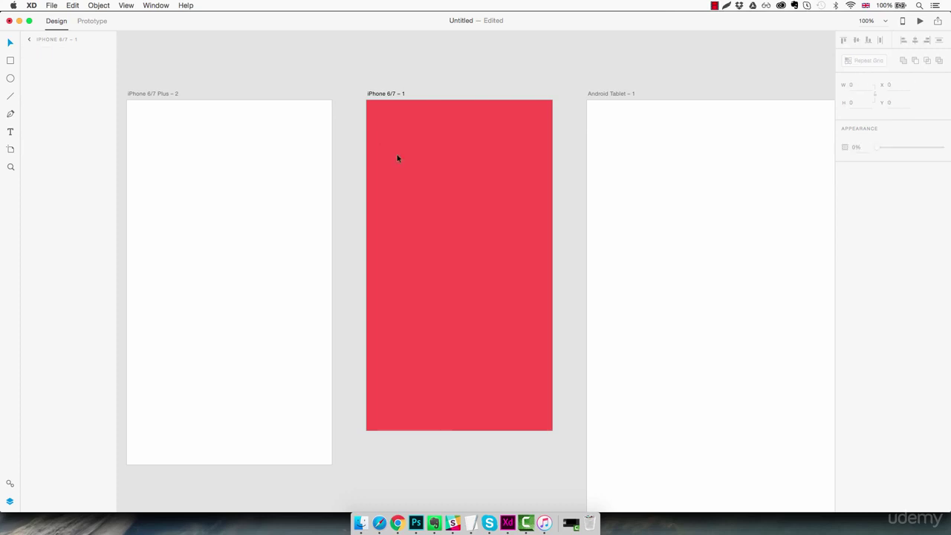
# Step: Create two overlapping circles about 165 × 165 side by side in the middle of the red artboard
pyautogui.click(10, 79)
pyautogui.moveTo(385, 211)
pyautogui.mouseDown()
pyautogui.moveTo(467, 293)
pyautogui.moveTo(489, 275)
pyautogui.mouseUp()
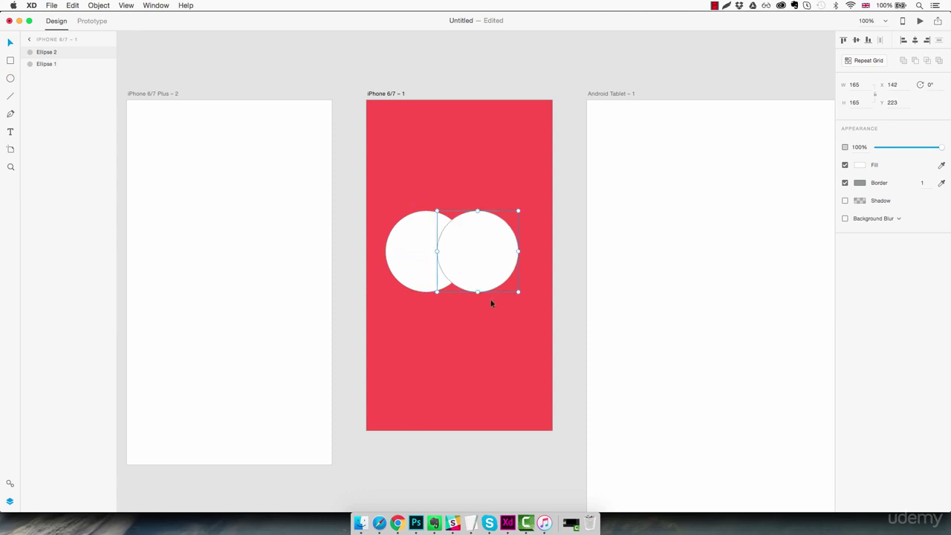
pyautogui.click(531, 299)
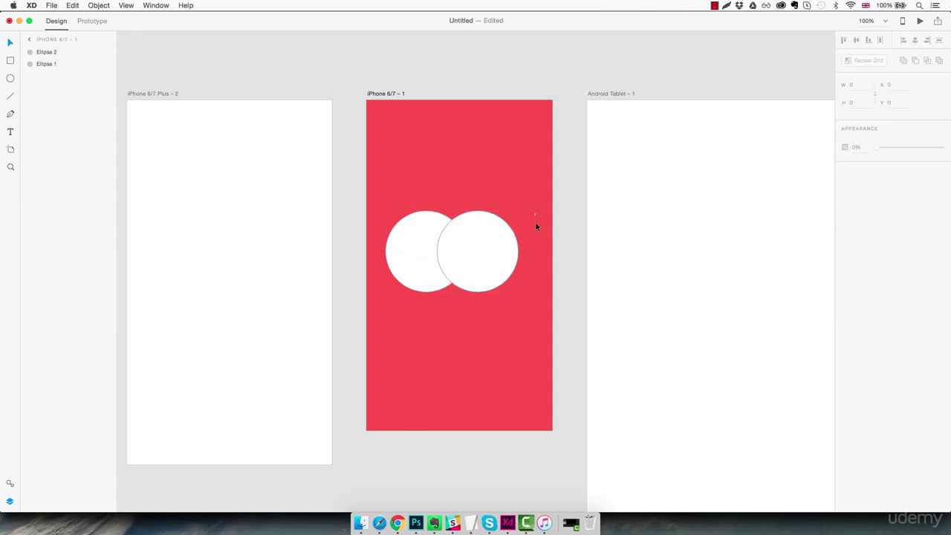
# Step: Try uniting the two overlapping circles into one shape with Add, shift the result slightly, and undo back to separate circles
pyautogui.moveTo(535, 210); pyautogui.dragTo(427, 285)
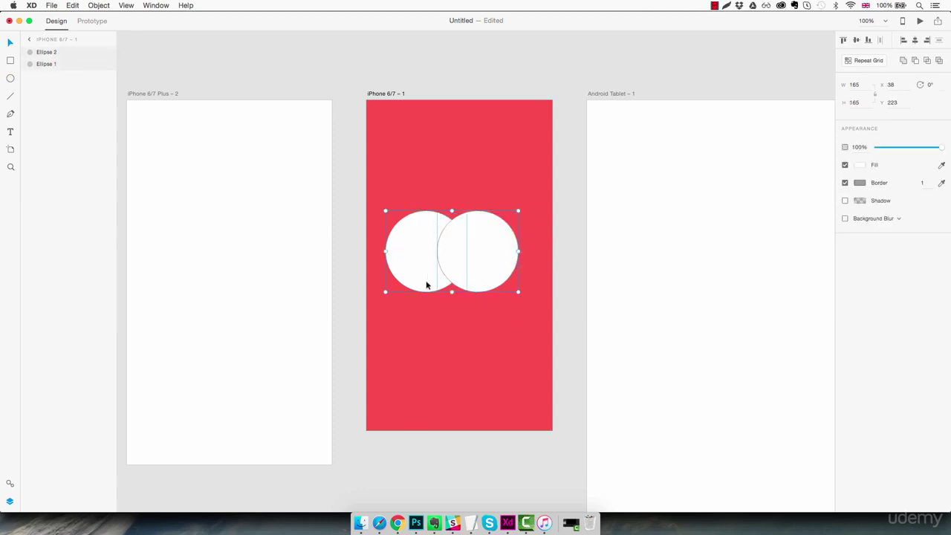
pyautogui.click(903, 62)
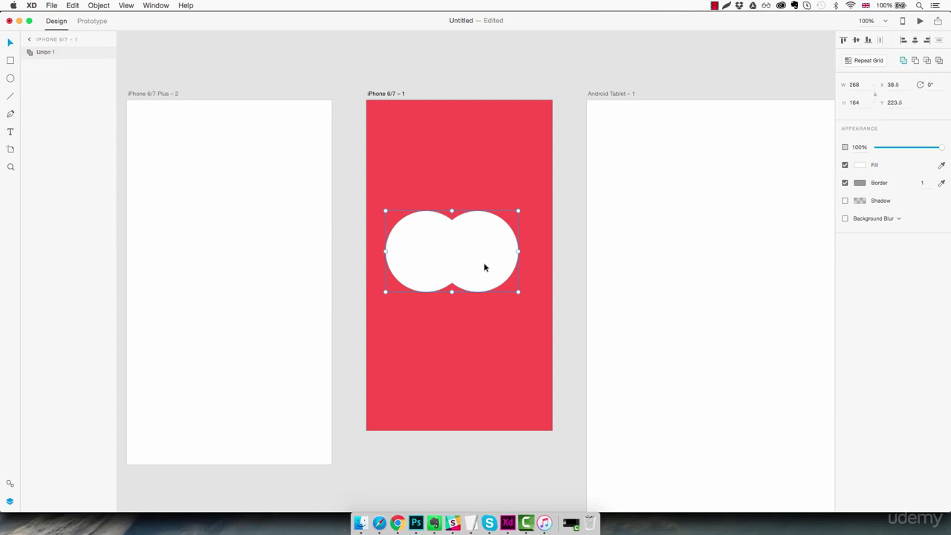
pyautogui.moveTo(484, 263); pyautogui.dragTo(492, 283)
pyautogui.click(488, 330)
pyautogui.click(499, 328)
pyautogui.press('super+z')
pyautogui.press('super+z')
pyautogui.press('super+z')
# Step: Try cutting the front circle out of the back one with Subtract, and restore both original circles
pyautogui.click(514, 269)
pyautogui.keyDown('shift'); pyautogui.click(424, 287); pyautogui.keyUp('shift')
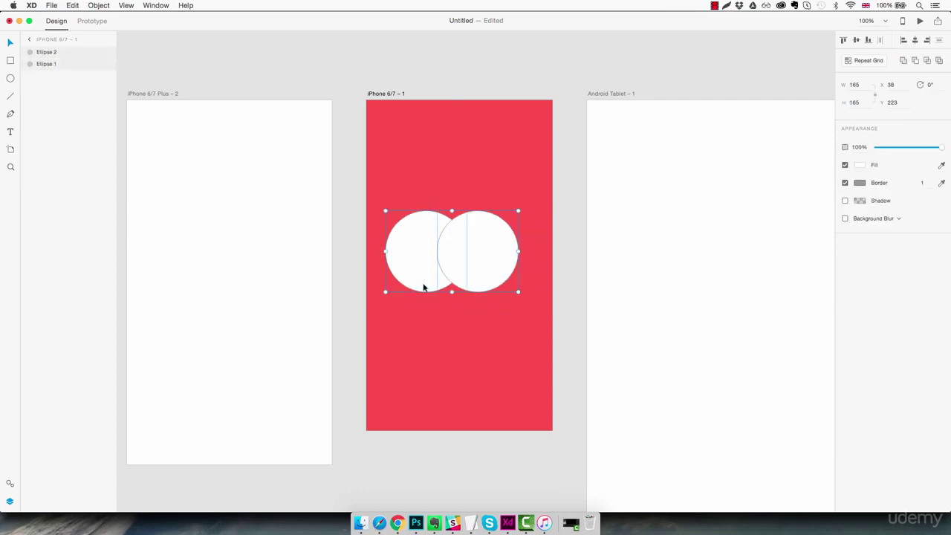
pyautogui.click(917, 62)
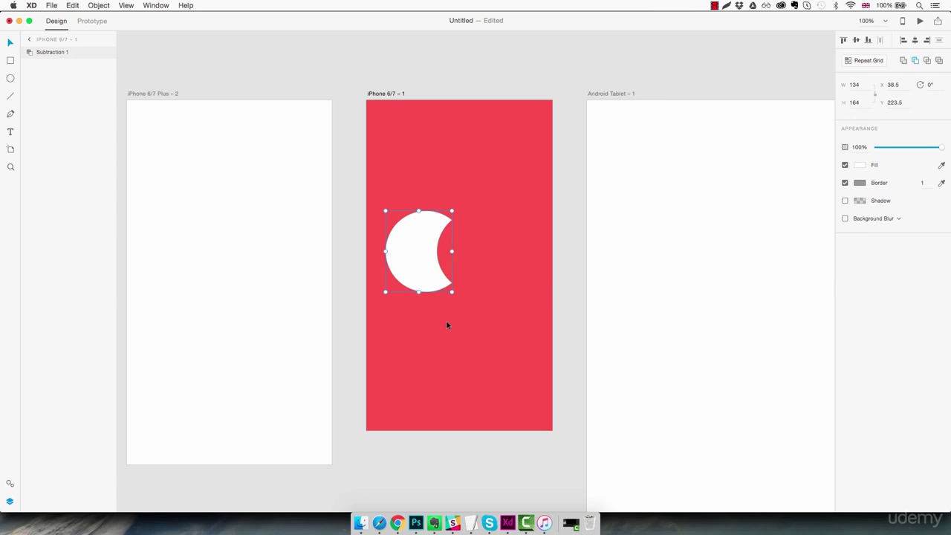
pyautogui.moveTo(429, 283); pyautogui.dragTo(458, 292)
pyautogui.press('super+z')
pyautogui.press('super+shift+g')
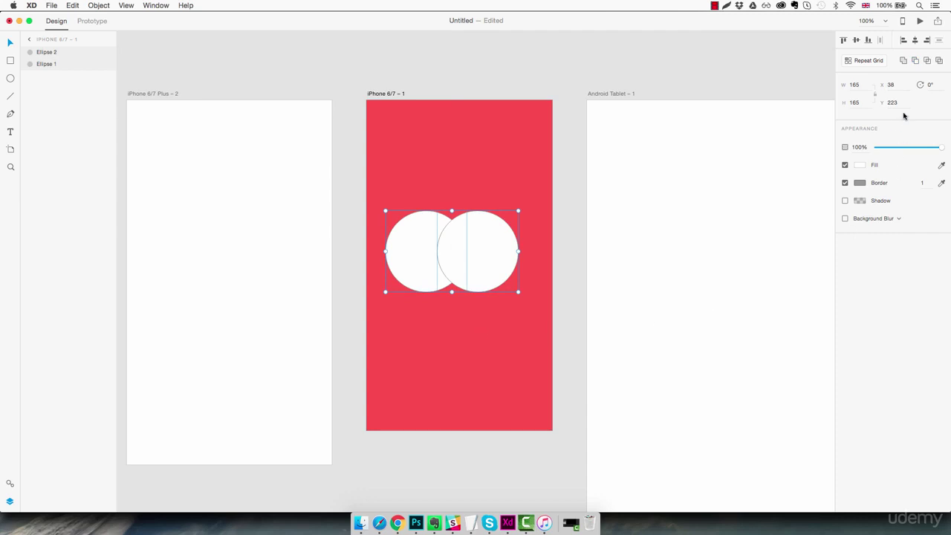
# Step: Try reducing the two circles to their overlapping area with Intersect, and undo it to restore both circles
pyautogui.click(927, 62)
pyautogui.click(492, 328)
pyautogui.moveTo(456, 269)
pyautogui.mouseDown()
pyautogui.moveTo(462, 290)
pyautogui.moveTo(462, 281)
pyautogui.mouseUp()
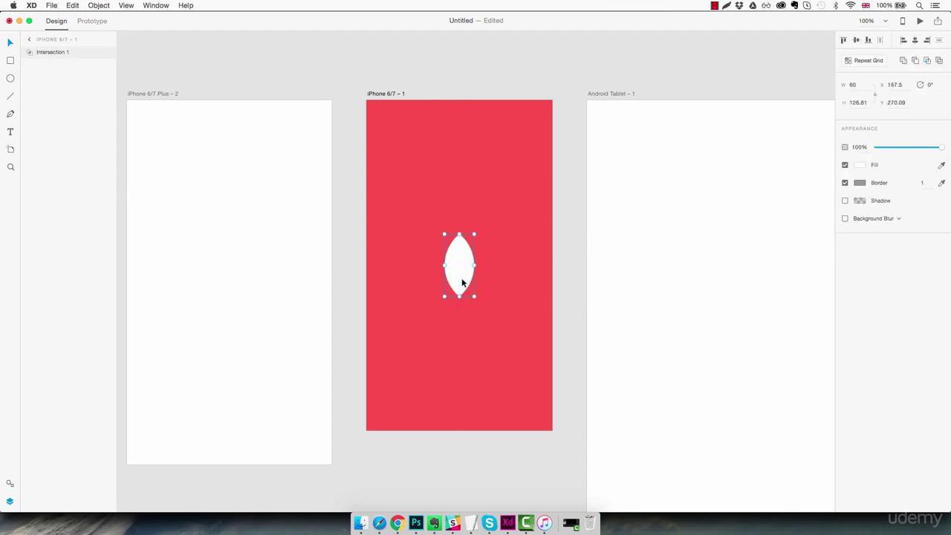
pyautogui.press('super+z')
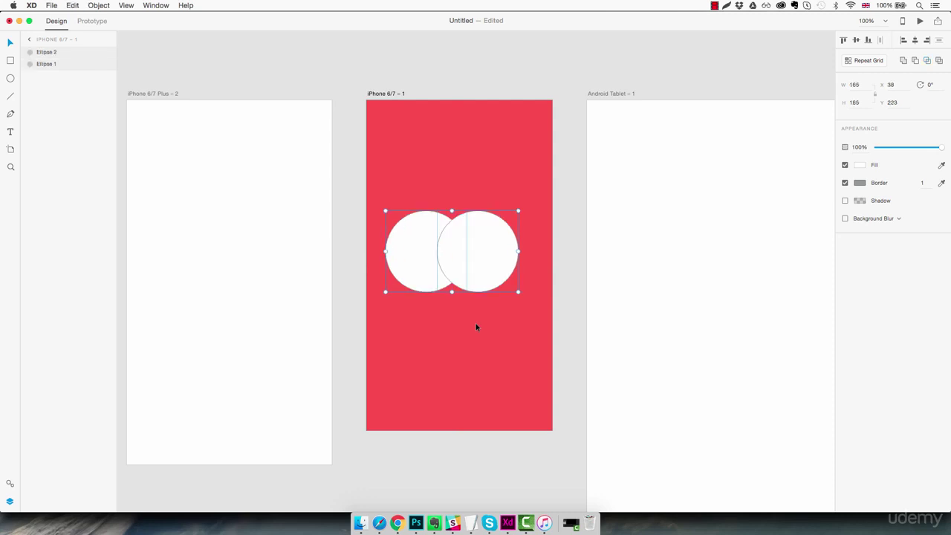
# Step: Combine the two circles with Exclude Overlap and delete the resulting shape from the red artboard
pyautogui.click(939, 61)
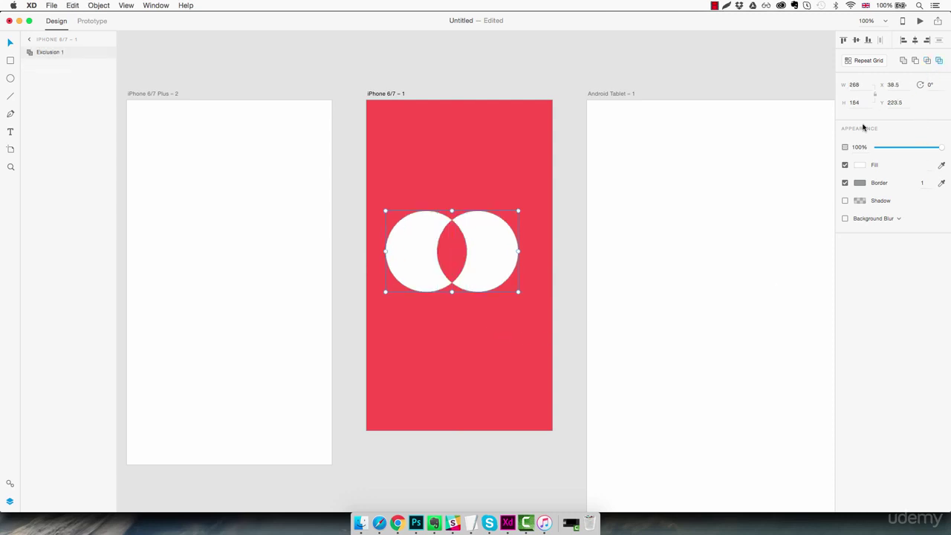
pyautogui.moveTo(499, 266); pyautogui.dragTo(491, 282)
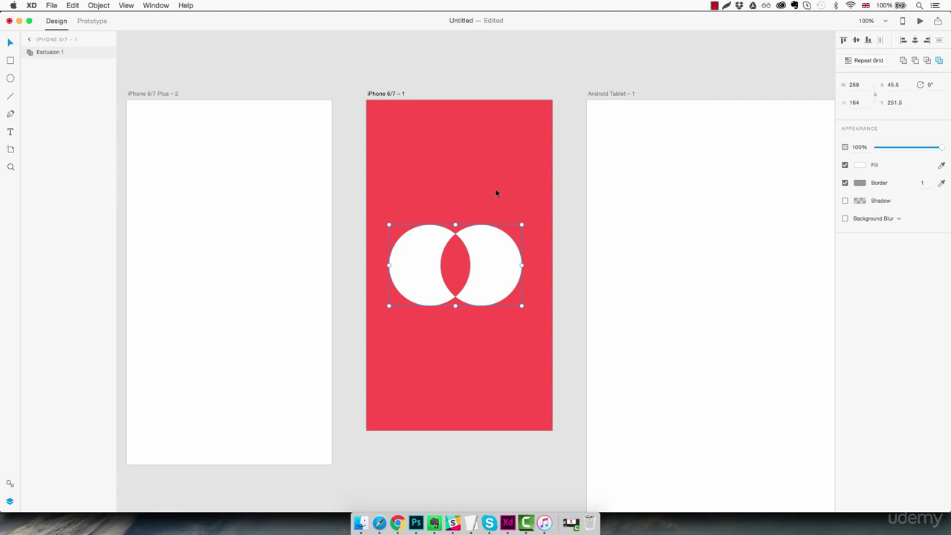
pyautogui.press('Delete')
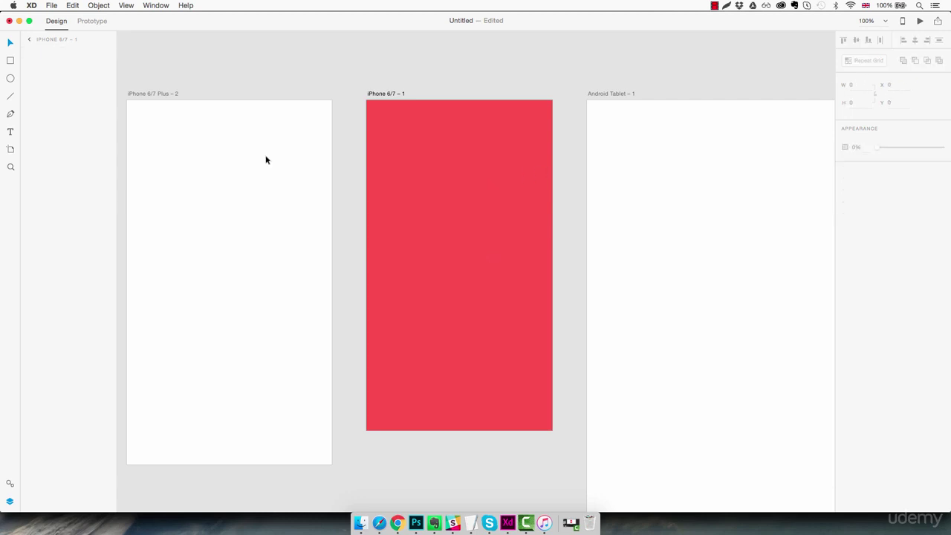
# Step: Draw a rectangle about 275 × 176 on the red artboard and place it at about X 50, Y 189
pyautogui.click(11, 61)
pyautogui.moveTo(394, 166)
pyautogui.mouseDown()
pyautogui.moveTo(456, 221)
pyautogui.moveTo(516, 236)
pyautogui.moveTo(514, 250)
pyautogui.moveTo(523, 222)
pyautogui.moveTo(513, 270)
pyautogui.moveTo(535, 259)
pyautogui.moveTo(528, 226)
pyautogui.moveTo(510, 221)
pyautogui.moveTo(530, 252)
pyautogui.mouseUp()
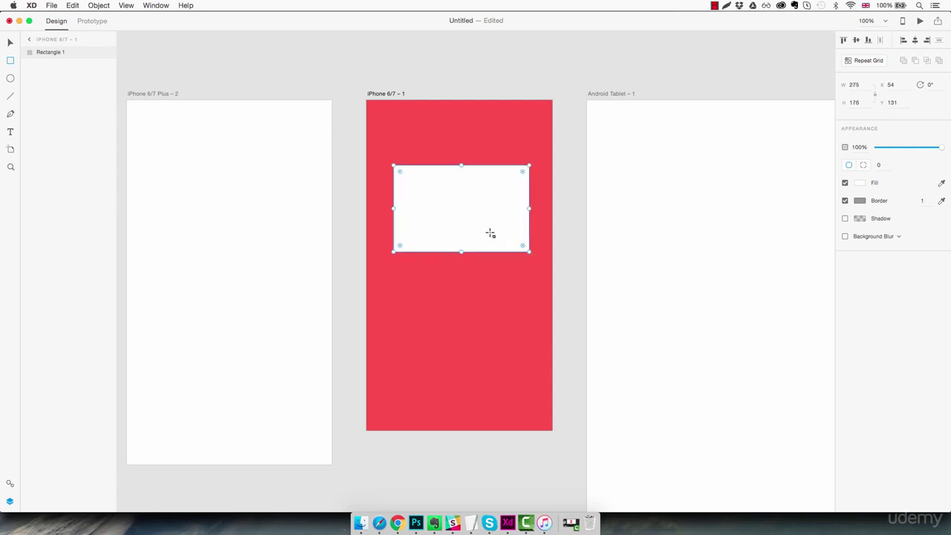
pyautogui.moveTo(483, 224); pyautogui.dragTo(480, 253)
# Step: Increase the rectangle's width to 300
pyautogui.click(856, 85)
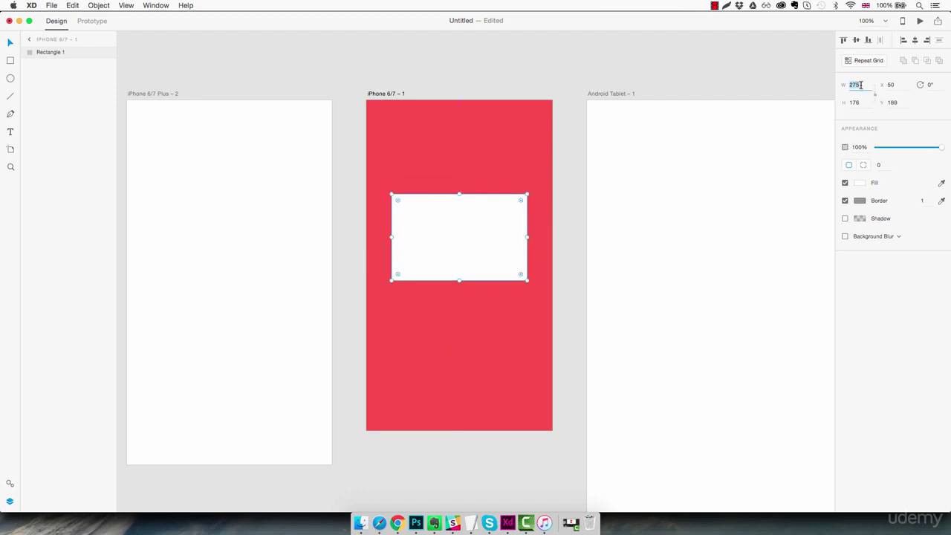
pyautogui.press('Up')
pyautogui.press('Up')
pyautogui.press('Up')
pyautogui.press('Up')
pyautogui.press('Up')
pyautogui.press('Up')
pyautogui.press('Up')
pyautogui.press('Up')
pyautogui.press('Up')
pyautogui.press('Up')
pyautogui.press('Up')
pyautogui.press('Up')
pyautogui.press('Up')
pyautogui.press('Up')
pyautogui.press('Up')
pyautogui.press('Up')
pyautogui.press('Up')
pyautogui.press('Up')
pyautogui.press('Up')
pyautogui.press('Up')
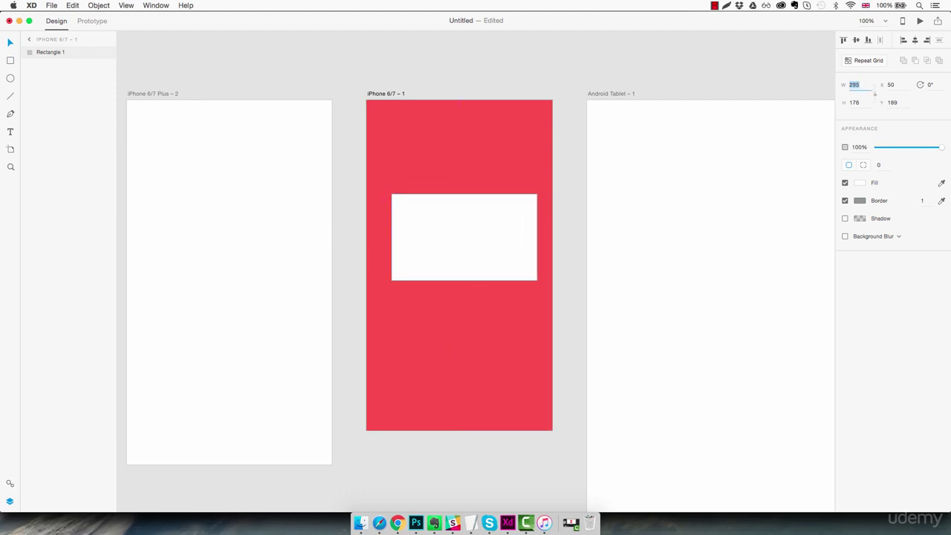
# Step: Increase the rectangle's height to 222 and keep the rectangle selected
pyautogui.click(855, 102)
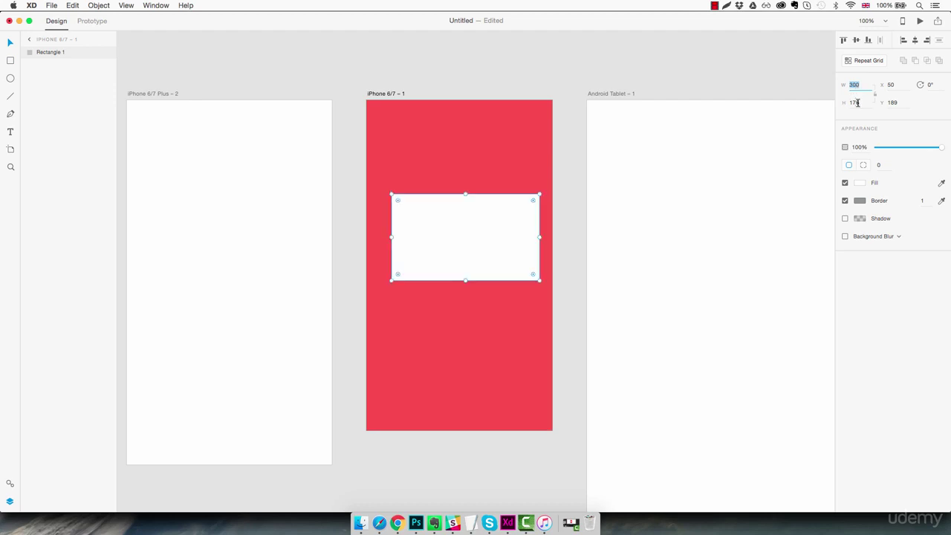
pyautogui.press('Up')
pyautogui.press('Up')
pyautogui.press('Up')
pyautogui.press('Up')
pyautogui.press('Up')
pyautogui.press('Up')
pyautogui.press('Up')
pyautogui.press('Up')
pyautogui.press('Up')
pyautogui.press('Up')
pyautogui.press('Up')
pyautogui.press('Up')
pyautogui.press('Up')
pyautogui.press('Up')
pyautogui.press('Up')
pyautogui.press('Up')
pyautogui.press('Up')
pyautogui.press('Up')
pyautogui.press('Up')
pyautogui.press('Up')
pyautogui.press('Up')
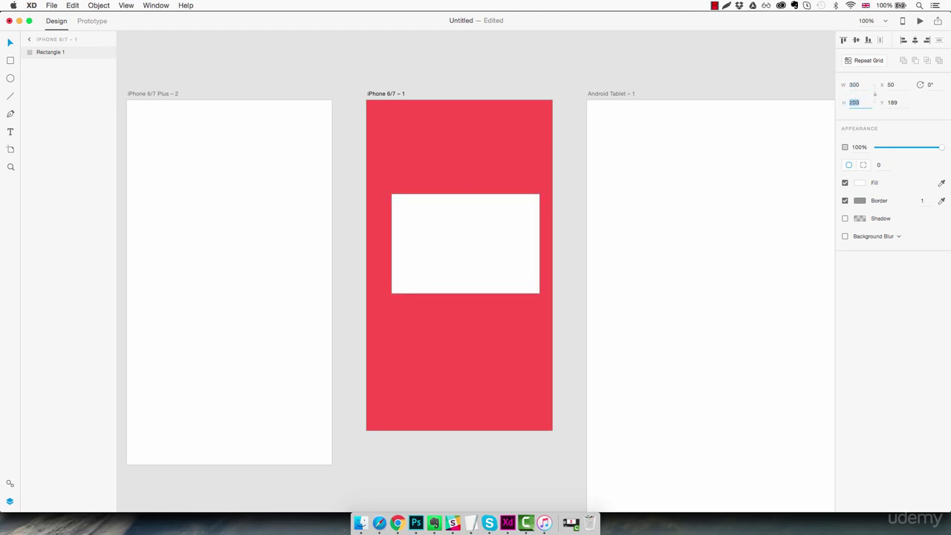
pyautogui.click(497, 164)
pyautogui.click(498, 230)
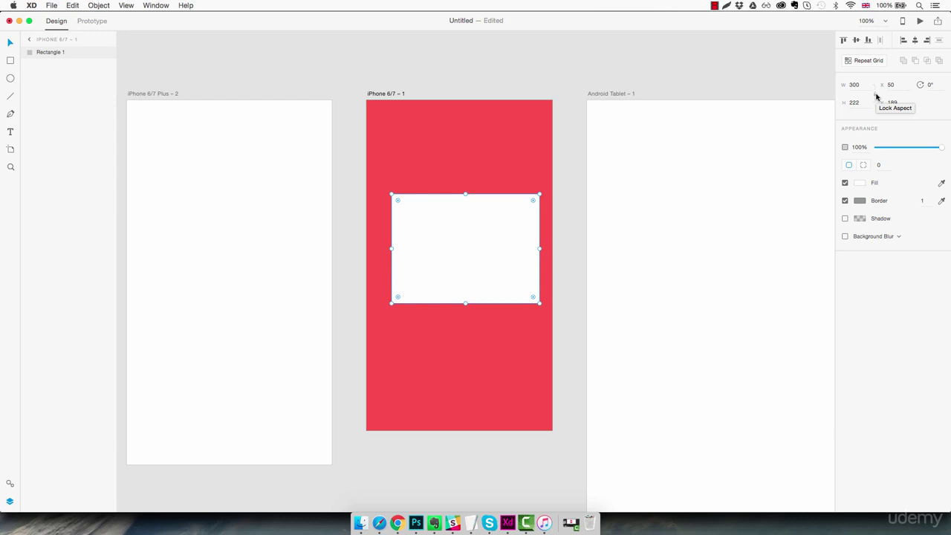
# Step: Lock the rectangle's aspect ratio and scale it down proportionally to a width of 230
pyautogui.click(865, 85)
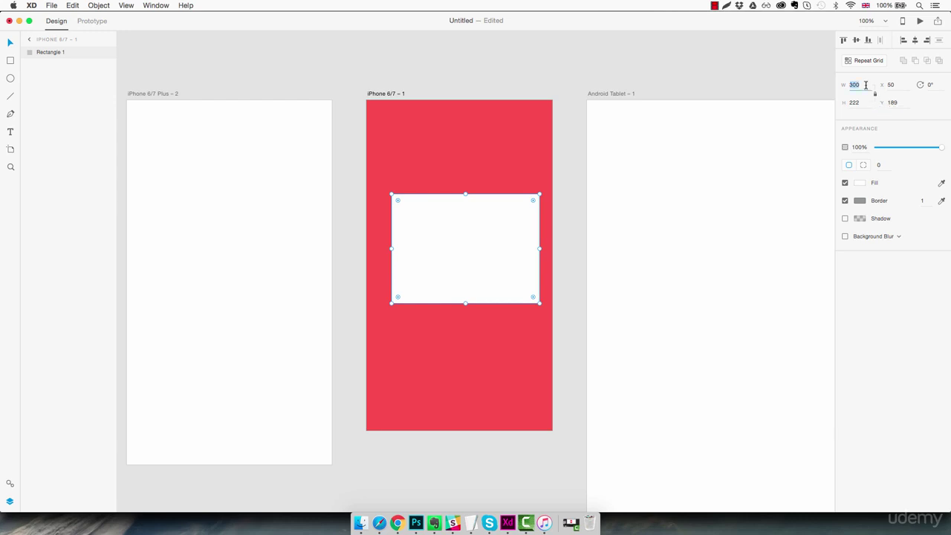
pyautogui.press('Down')
pyautogui.press('Down')
pyautogui.press('Down')
pyautogui.press('Down')
pyautogui.press('Down')
pyautogui.press('Down')
pyautogui.press('Down')
pyautogui.press('Down')
pyautogui.press('Down')
pyautogui.press('Down')
pyautogui.press('Down')
pyautogui.press('Down')
pyautogui.press('Down')
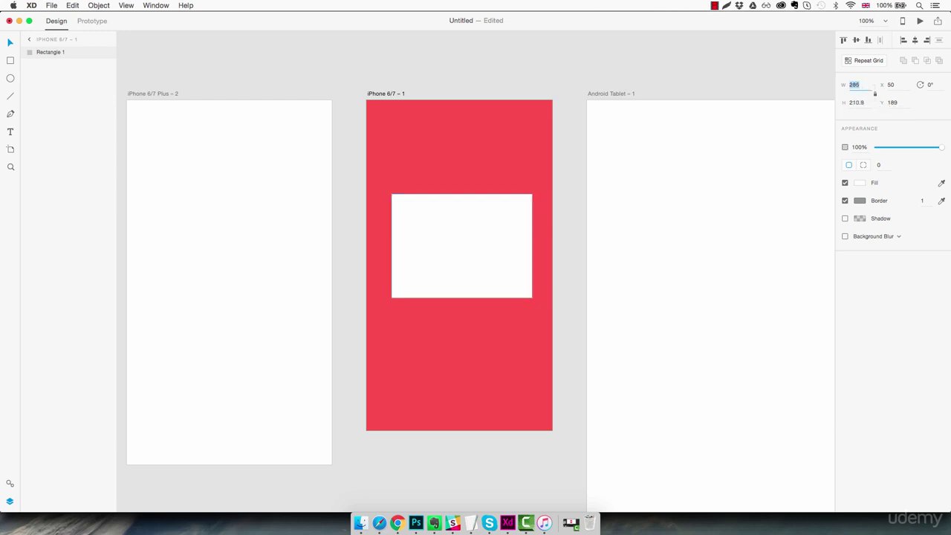
pyautogui.press('Down')
pyautogui.press('Down')
pyautogui.press('Down')
pyautogui.press('Down')
pyautogui.press('Down')
pyautogui.press('Down')
pyautogui.press('Down')
pyautogui.press('Down')
pyautogui.press('Down')
pyautogui.press('Down')
pyautogui.press('Down')
pyautogui.press('Down')
pyautogui.press('Down')
pyautogui.press('Down')
pyautogui.press('Down')
pyautogui.press('Down')
pyautogui.press('Down')
pyautogui.press('Down')
pyautogui.press('Down')
pyautogui.press('Down')
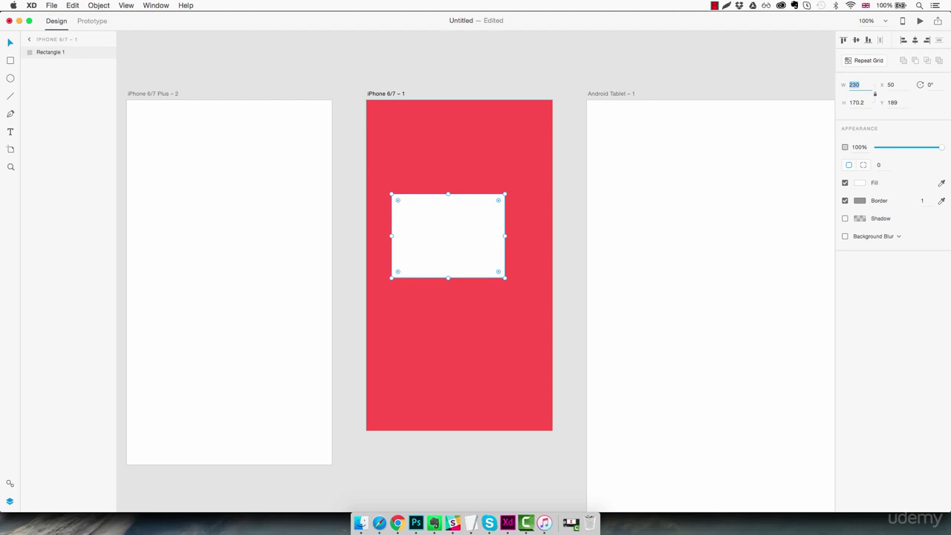
# Step: Scale the aspect-locked rectangle up proportionally to a width of 266
pyautogui.press('Up')
pyautogui.press('Up')
pyautogui.press('Up')
pyautogui.press('Up')
pyautogui.press('Up')
pyautogui.press('Up')
pyautogui.press('Up')
pyautogui.press('Up')
pyautogui.press('Up')
pyautogui.press('Up')
pyautogui.press('Up')
pyautogui.press('Up')
pyautogui.press('Up')
pyautogui.press('Up')
pyautogui.press('Up')
pyautogui.press('Up')
pyautogui.press('Up')
pyautogui.press('Up')
pyautogui.press('Up')
pyautogui.press('Up')
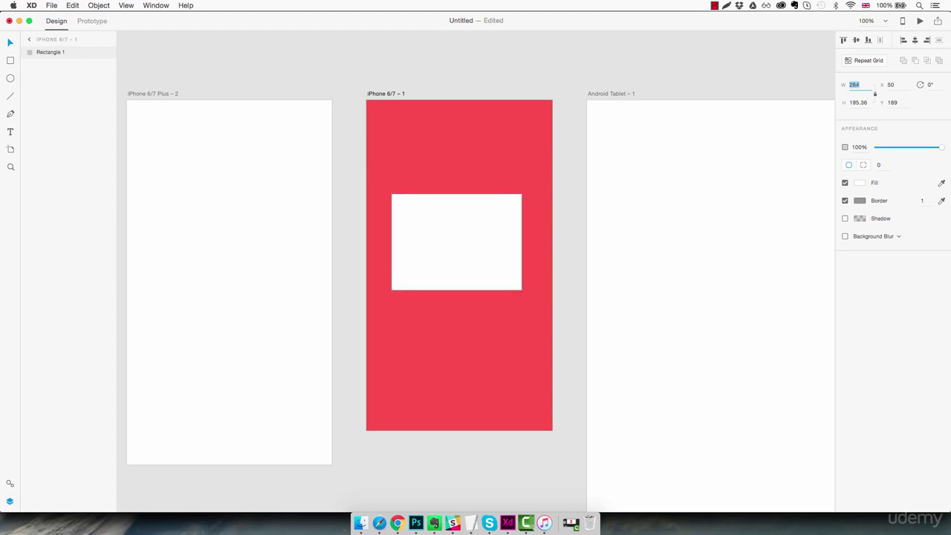
pyautogui.press('Up')
pyautogui.press('Up')
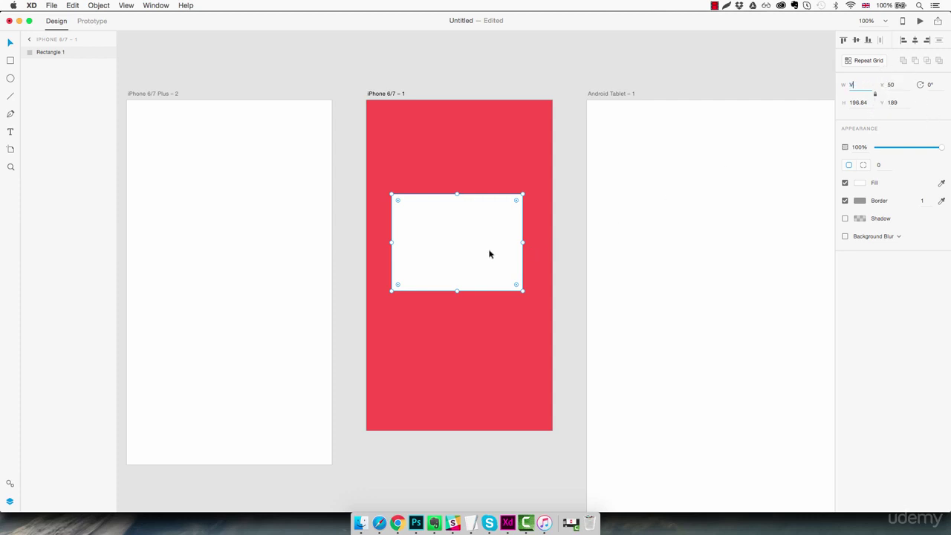
# Step: Move the rectangle to the artboard origin at X 0, Y 0 and back toward the middle at about X 55, Y 217
pyautogui.moveTo(491, 253); pyautogui.dragTo(464, 161)
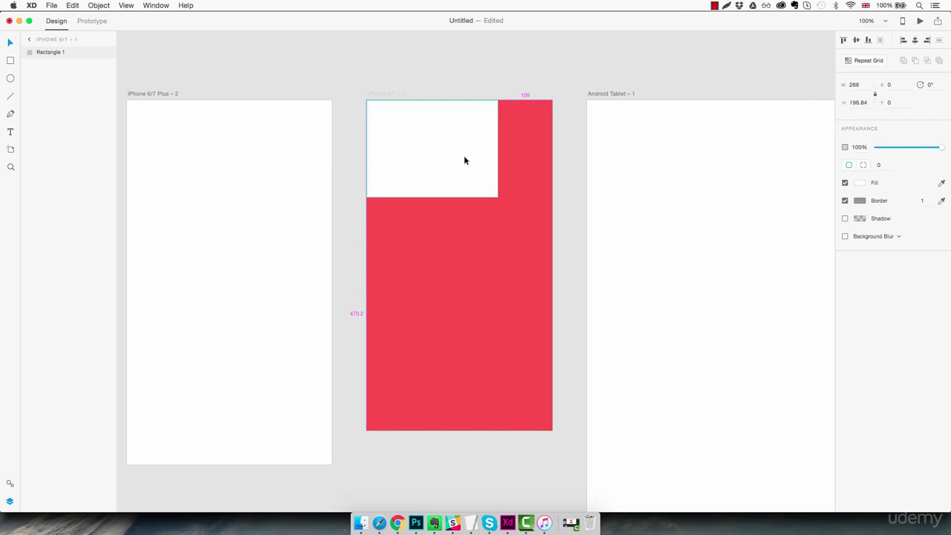
pyautogui.moveTo(464, 161); pyautogui.dragTo(493, 268)
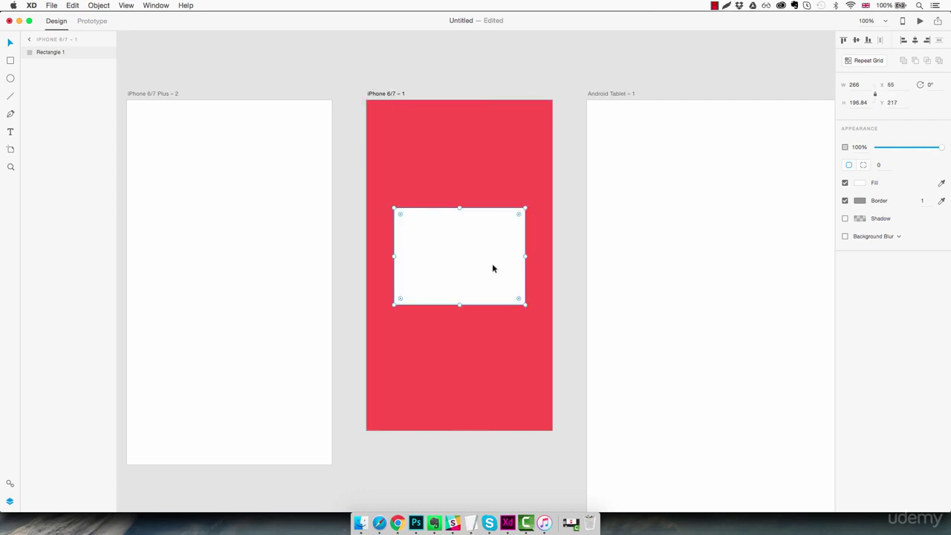
# Step: Try rotating the rectangle clockwise to just past 108°, and undo the rotation
pyautogui.click(931, 84)
pyautogui.press('Up')
pyautogui.press('Up')
pyautogui.press('Up')
pyautogui.press('Up')
pyautogui.press('Up')
pyautogui.press('Up')
pyautogui.press('Up')
pyautogui.press('Up')
pyautogui.press('Up')
pyautogui.press('Up')
pyautogui.press('Up')
pyautogui.press('Up')
pyautogui.press('Up')
pyautogui.press('Up')
pyautogui.press('Up')
pyautogui.press('Up')
pyautogui.press('Up')
pyautogui.press('Up')
pyautogui.press('Up')
pyautogui.press('Up')
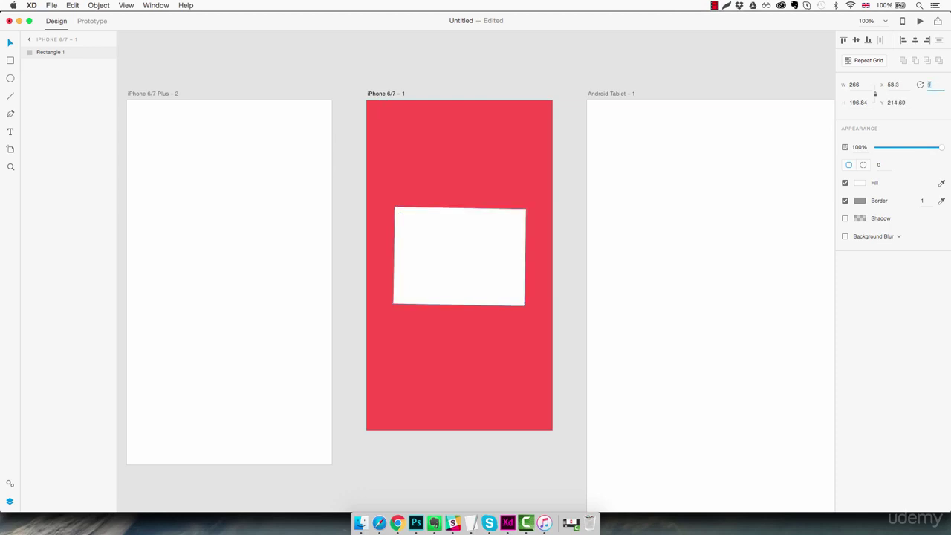
pyautogui.press('Up')
pyautogui.press('Up')
pyautogui.press('Up')
pyautogui.press('Up')
pyautogui.press('Up')
pyautogui.press('Up')
pyautogui.press('Up')
pyautogui.press('Up')
pyautogui.press('Up')
pyautogui.press('Up')
pyautogui.press('Up')
pyautogui.press('Up')
pyautogui.press('Up')
pyautogui.press('Up')
pyautogui.press('Up')
pyautogui.press('Up')
pyautogui.press('Up')
pyautogui.press('Up')
pyautogui.press('Up')
pyautogui.press('Up')
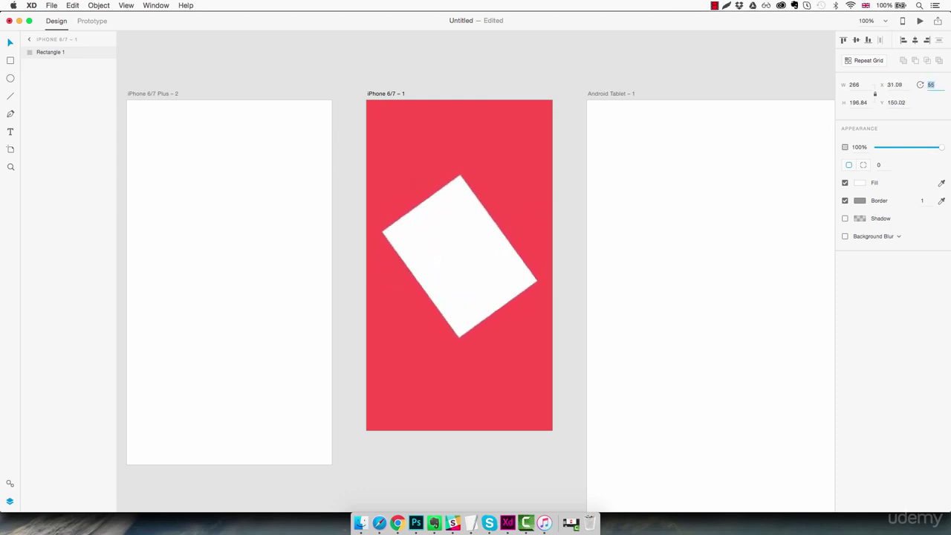
pyautogui.press('Up')
pyautogui.press('Up')
pyautogui.press('Up')
pyautogui.press('Up')
pyautogui.press('Up')
pyautogui.press('Up')
pyautogui.press('Up')
pyautogui.press('Up')
pyautogui.press('Up')
pyautogui.press('Up')
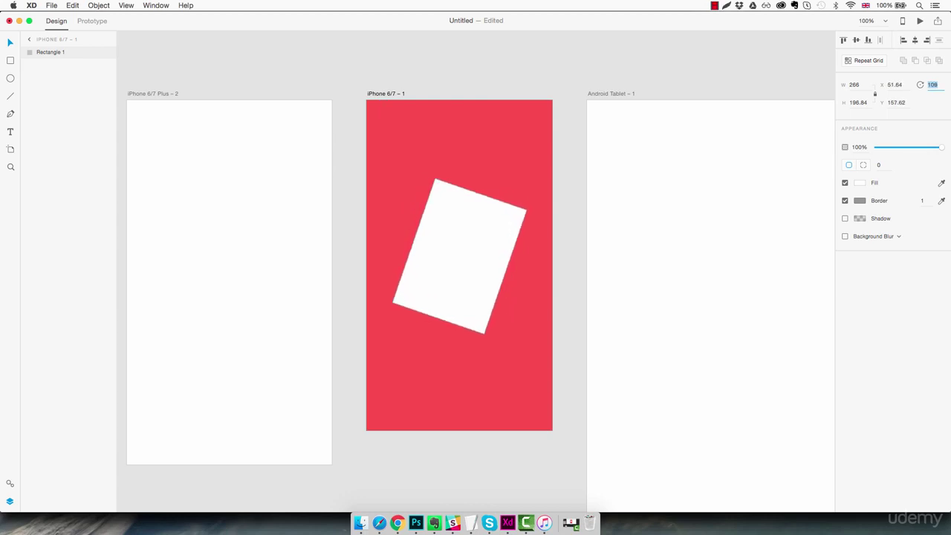
pyautogui.press('Up')
pyautogui.press('super+z')
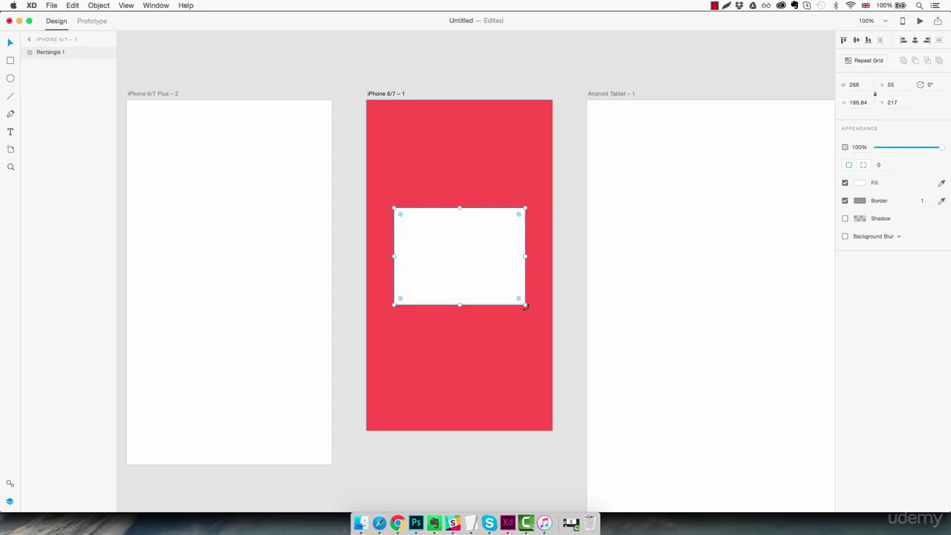
pyautogui.moveTo(524, 307)
pyautogui.mouseDown()
pyautogui.moveTo(492, 331)
pyautogui.moveTo(414, 334)
pyautogui.moveTo(498, 323)
pyautogui.moveTo(521, 297)
pyautogui.moveTo(526, 306)
pyautogui.mouseUp()
# Step: Keep the rectangle's opacity at 100% and round all four of its corners with a radius of 20
pyautogui.moveTo(942, 149)
pyautogui.mouseDown()
pyautogui.moveTo(877, 147)
pyautogui.moveTo(948, 151)
pyautogui.mouseUp()
pyautogui.click(882, 165)
pyautogui.write('20')
pyautogui.press('Return')
# Step: Switch the rectangle to separate corner radii, set its upper-left and lower-right corners to 0, and deselect it
pyautogui.click(863, 165)
pyautogui.click(882, 165)
pyautogui.write('0')
pyautogui.press('Return')
pyautogui.write('0')
pyautogui.press('Return')
pyautogui.click(545, 275)
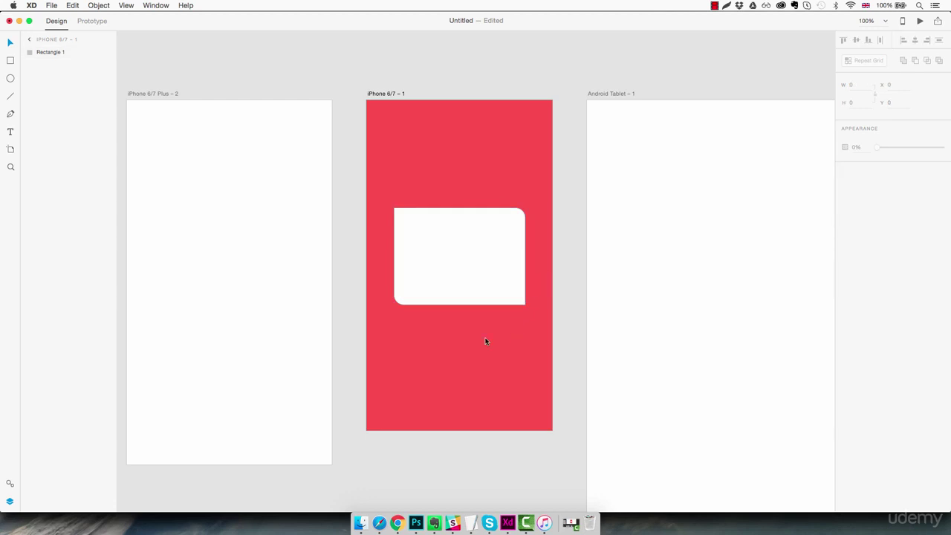
# Step: Give the rectangle a bright purple #CF74FF solid fill and save that colour as a swatch
pyautogui.click(481, 289)
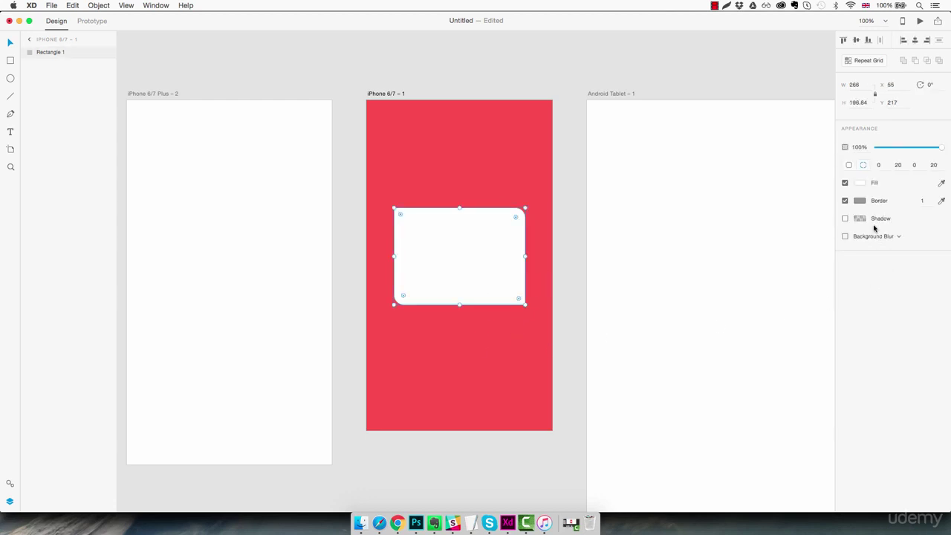
pyautogui.click(862, 184)
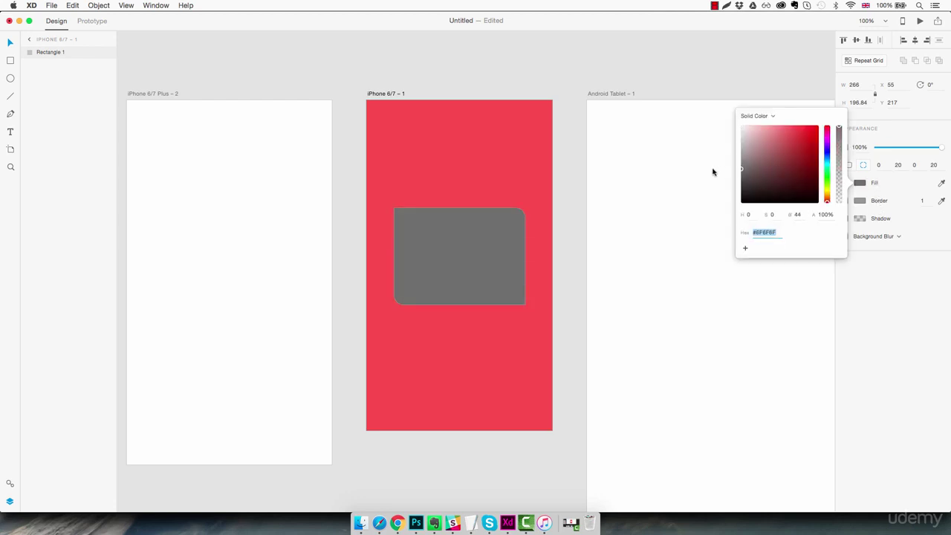
pyautogui.moveTo(773, 185)
pyautogui.mouseDown()
pyautogui.moveTo(792, 164)
pyautogui.moveTo(824, 154)
pyautogui.moveTo(813, 132)
pyautogui.moveTo(784, 174)
pyautogui.mouseUp()
pyautogui.moveTo(828, 203); pyautogui.dragTo(827, 143)
pyautogui.moveTo(789, 170)
pyautogui.mouseDown()
pyautogui.moveTo(802, 145)
pyautogui.moveTo(786, 128)
pyautogui.moveTo(778, 149)
pyautogui.mouseUp()
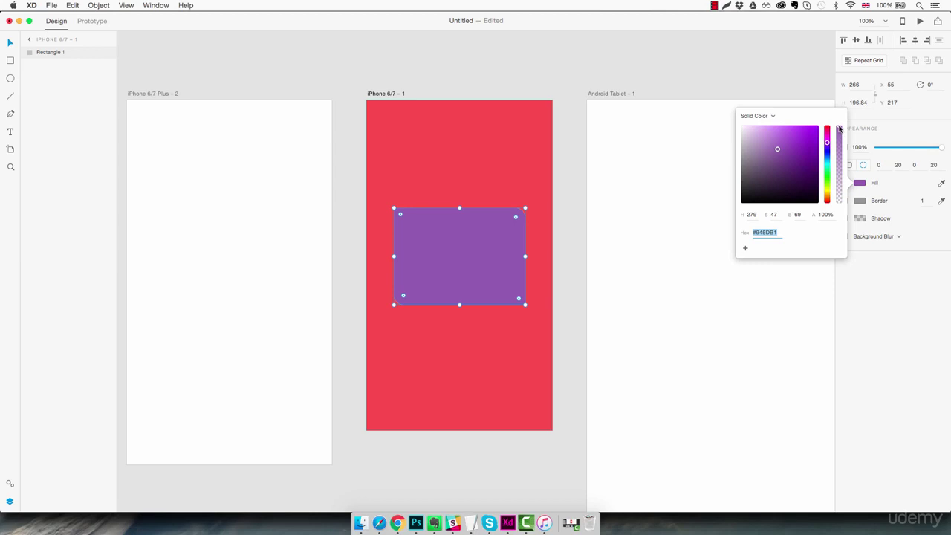
pyautogui.moveTo(839, 130)
pyautogui.mouseDown()
pyautogui.moveTo(839, 176)
pyautogui.moveTo(839, 125)
pyautogui.mouseUp()
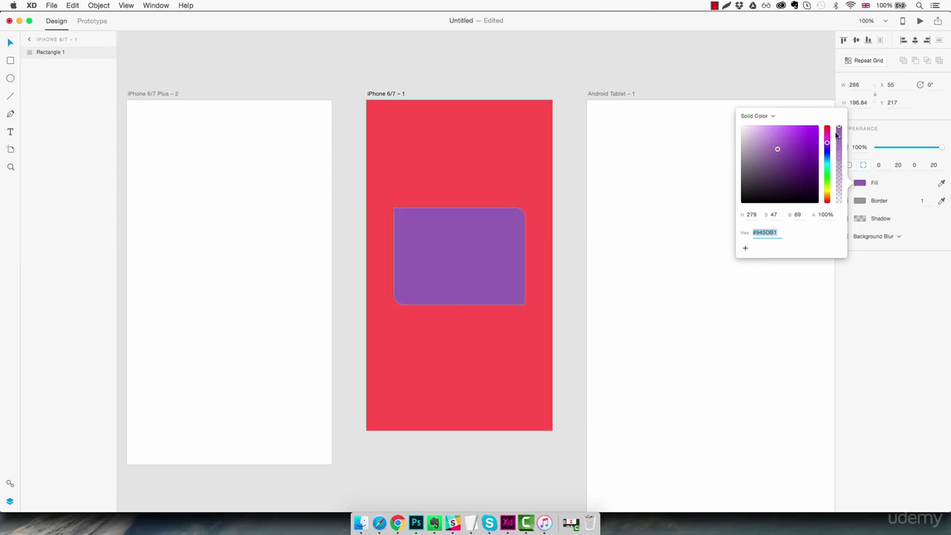
pyautogui.moveTo(780, 152); pyautogui.dragTo(783, 127)
pyautogui.click(745, 248)
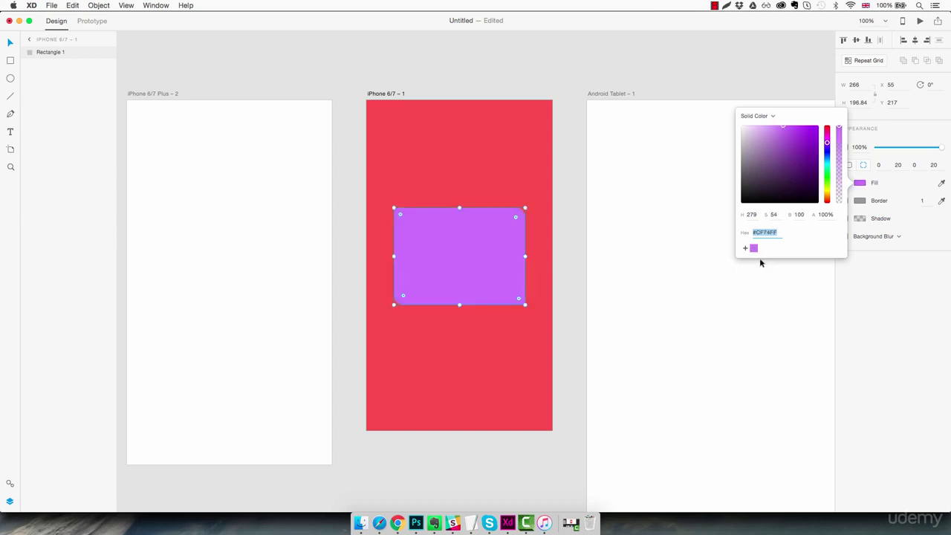
# Step: Save dark purple #3C3141 as a second swatch and change the rectangle's fill to purple #7B4796
pyautogui.moveTo(820, 191)
pyautogui.mouseDown()
pyautogui.moveTo(816, 172)
pyautogui.moveTo(760, 183)
pyautogui.mouseUp()
pyautogui.click(746, 249)
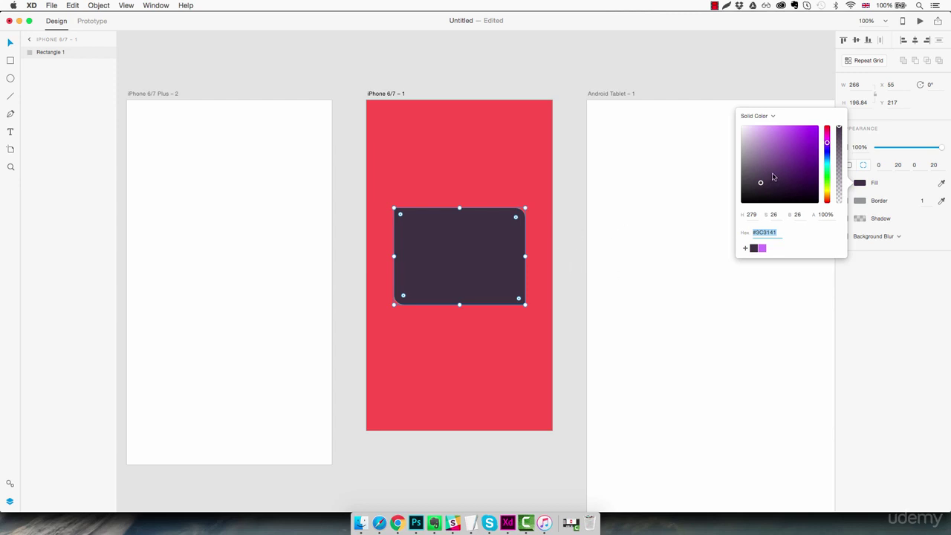
pyautogui.moveTo(773, 178); pyautogui.dragTo(781, 158)
# Step: Change the rectangle's fill to a gradient and set its end stop to light green (H 115, S 47, B 100)
pyautogui.click(755, 116)
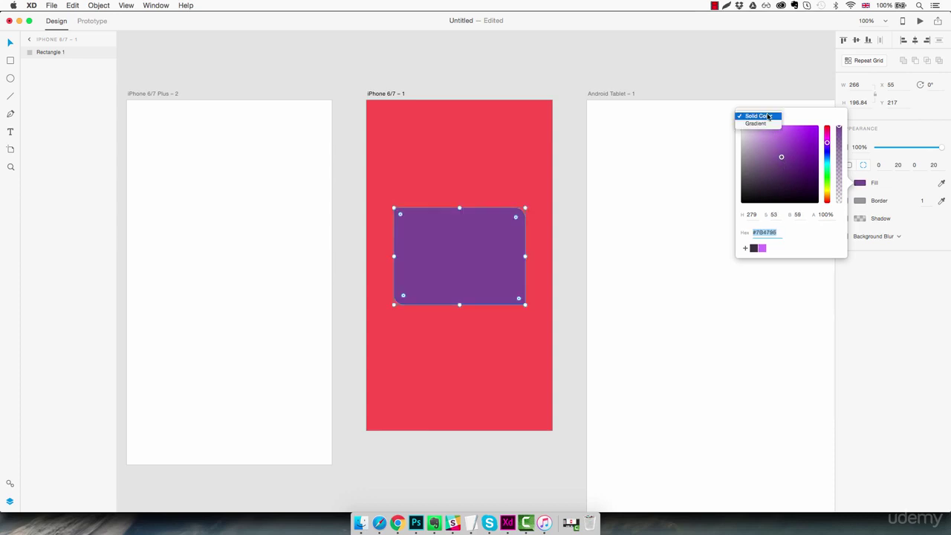
pyautogui.click(753, 124)
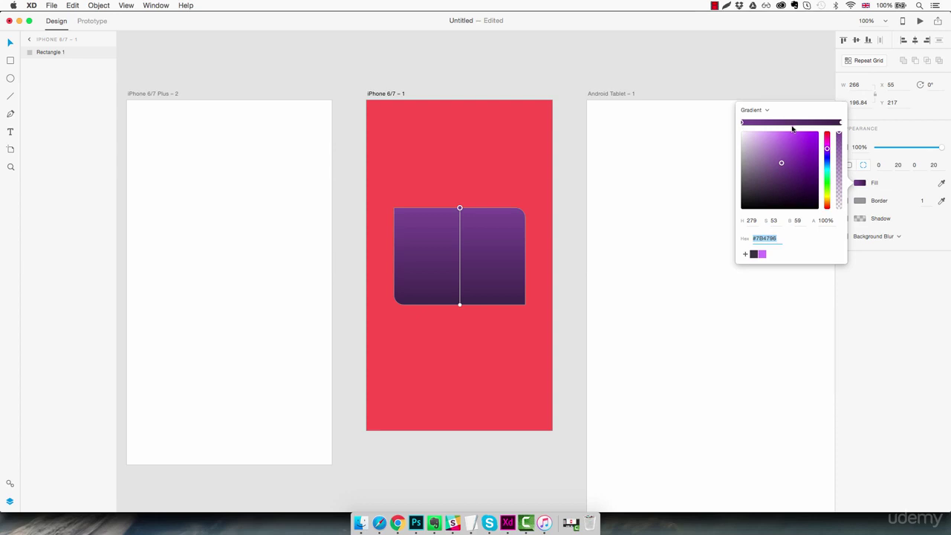
pyautogui.click(842, 123)
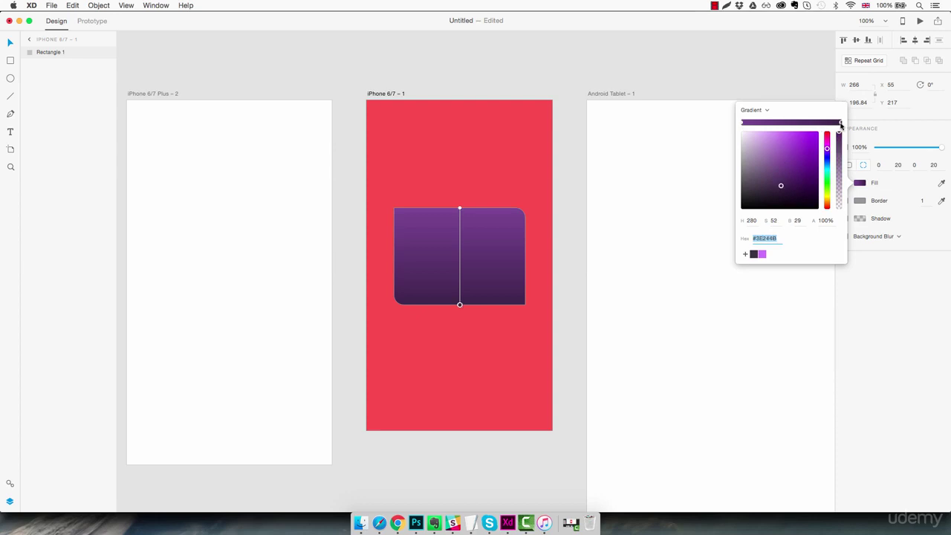
pyautogui.click(799, 148)
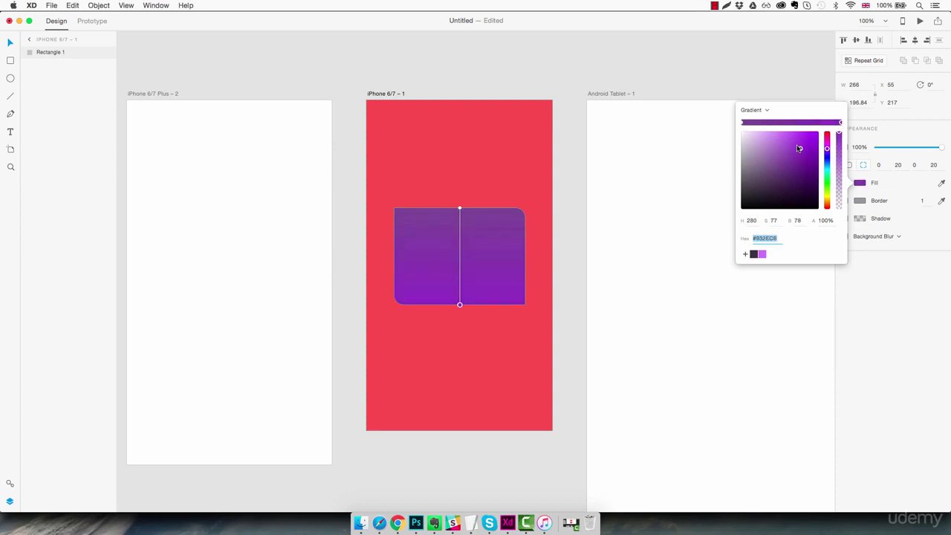
pyautogui.click(778, 131)
pyautogui.click(829, 185)
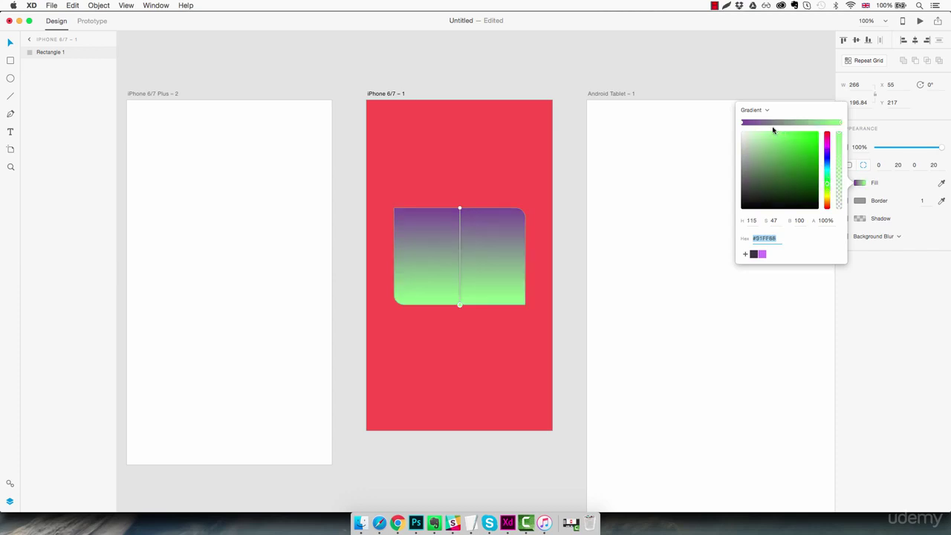
# Step: Set the gradient's start stop to light purple #D584FF and return the rectangle's fill to a solid colour
pyautogui.click(743, 122)
pyautogui.moveTo(775, 146)
pyautogui.mouseDown()
pyautogui.moveTo(768, 131)
pyautogui.moveTo(780, 131)
pyautogui.mouseUp()
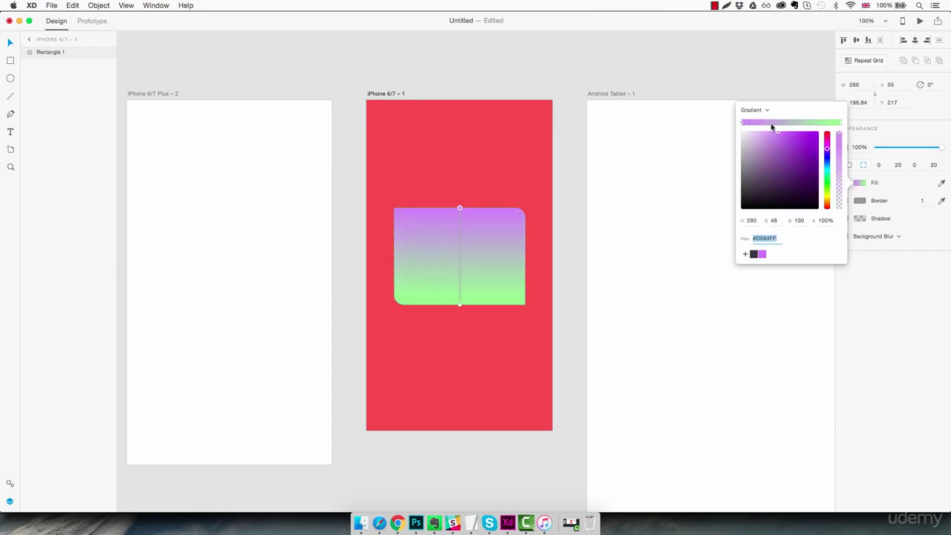
pyautogui.click(756, 110)
pyautogui.click(756, 102)
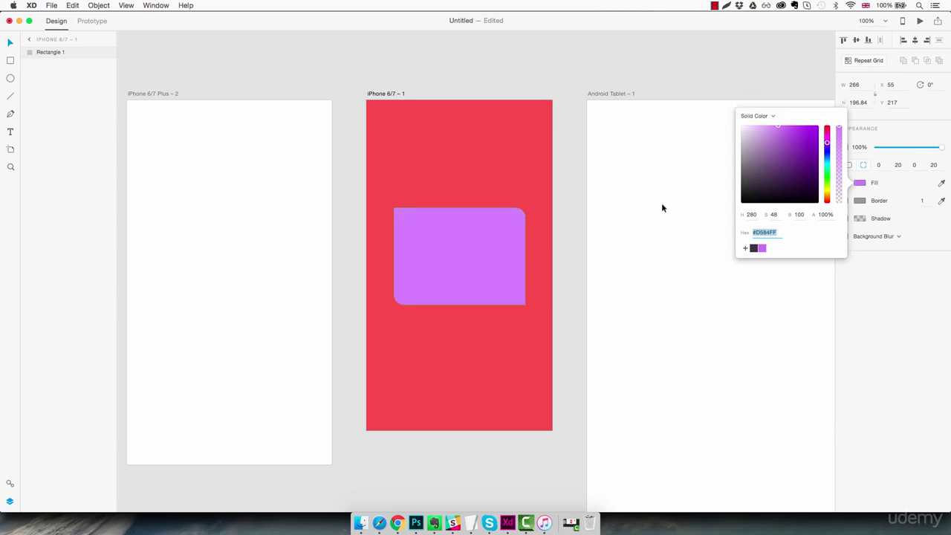
# Step: Sample the blue of the active Select tool as the rectangle's fill and keep the rectangle selected
pyautogui.click(941, 183)
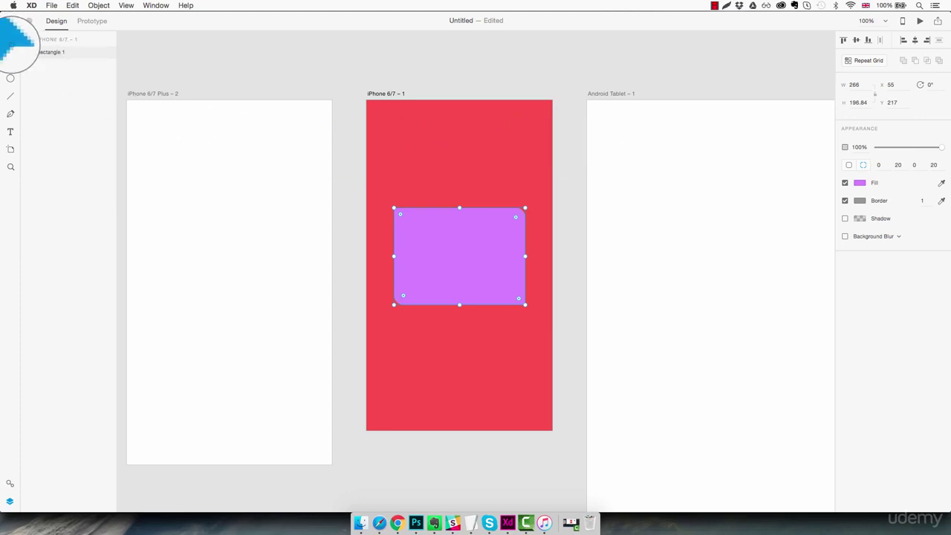
pyautogui.click(11, 43)
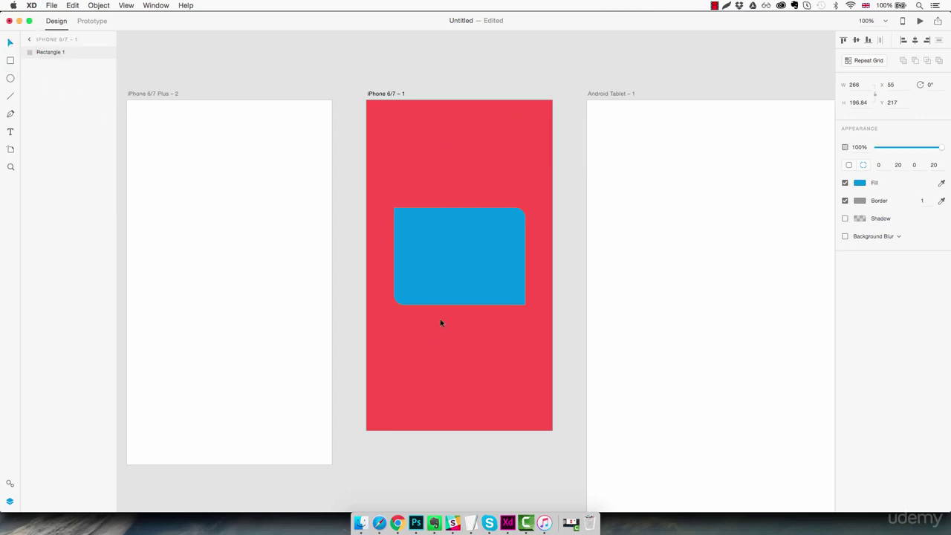
pyautogui.click(466, 265)
# Step: Change the rectangle's border colour to near-black #050505
pyautogui.click(860, 201)
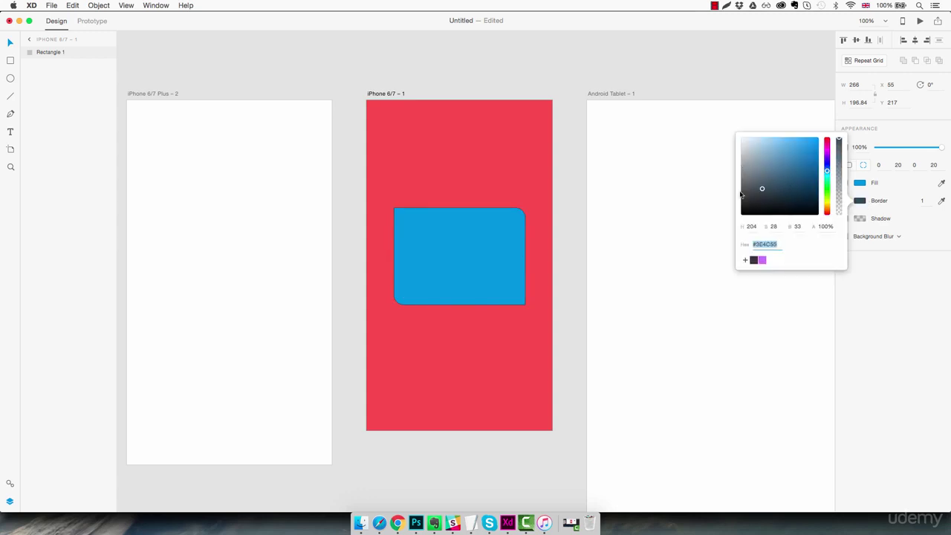
pyautogui.moveTo(741, 194); pyautogui.dragTo(676, 216)
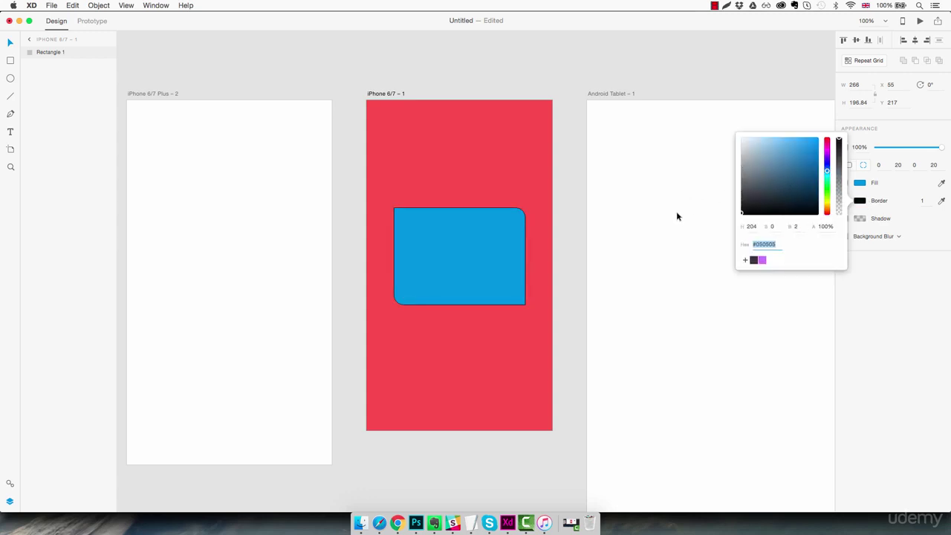
pyautogui.click(887, 208)
# Step: Increase the rectangle's border thickness to 27, and switch the border off and back on
pyautogui.click(925, 201)
pyautogui.press('Up')
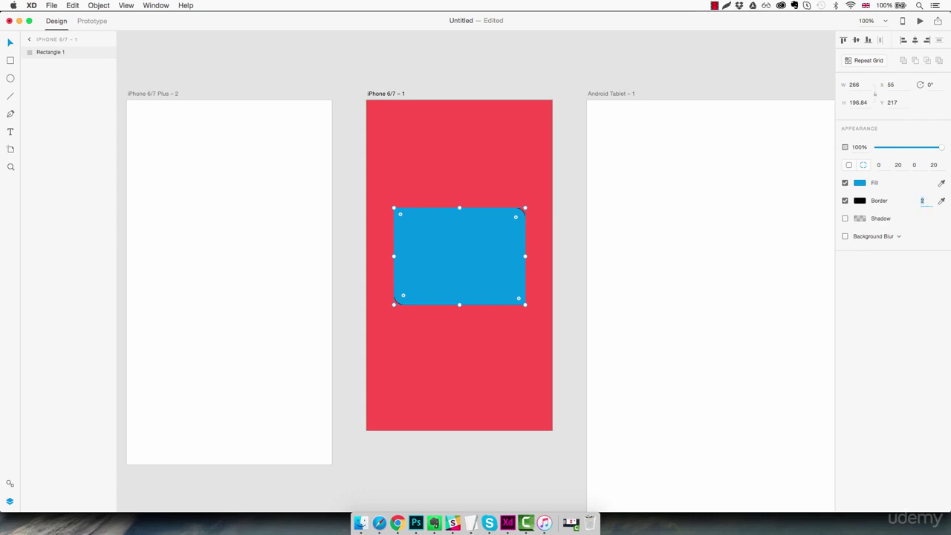
pyautogui.press('Up')
pyautogui.press('Up')
pyautogui.press('Up')
pyautogui.press('Up')
pyautogui.press('Up')
pyautogui.press('Up')
pyautogui.press('Up')
pyautogui.press('Up')
pyautogui.press('Up')
pyautogui.press('Up')
pyautogui.press('Up')
pyautogui.press('Up')
pyautogui.press('Up')
pyautogui.press('Up')
pyautogui.press('Up')
pyautogui.press('Up')
pyautogui.press('Up')
pyautogui.press('Up')
pyautogui.press('Up')
pyautogui.press('Up')
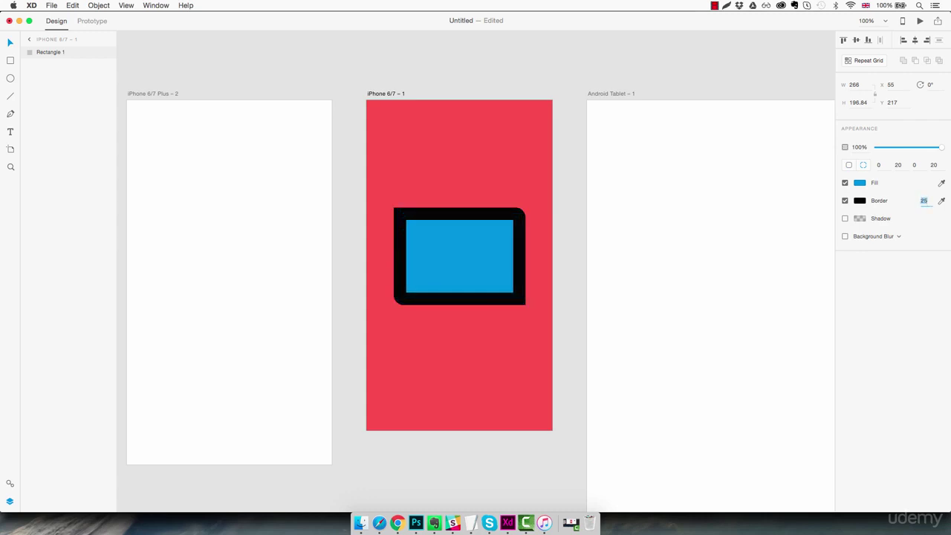
pyautogui.press('Up')
pyautogui.press('Up')
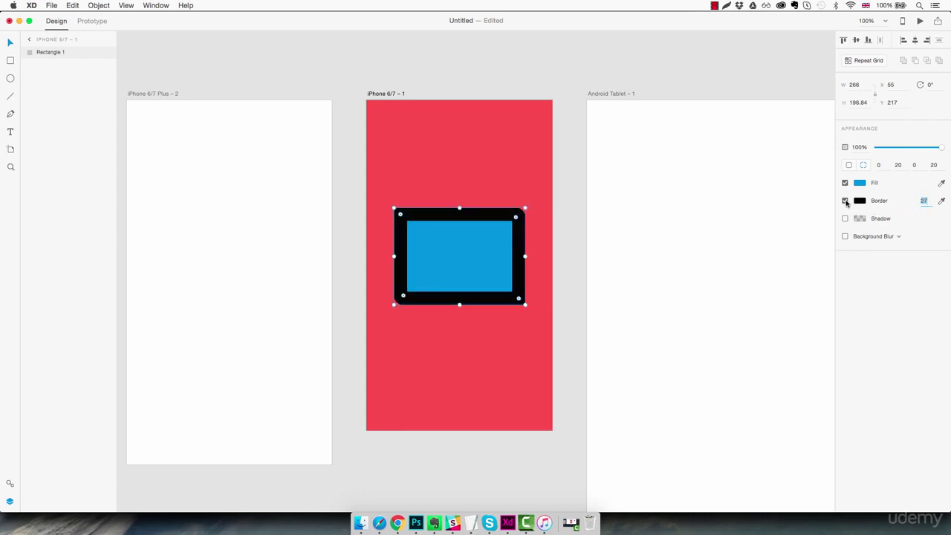
pyautogui.click(845, 200)
pyautogui.click(845, 201)
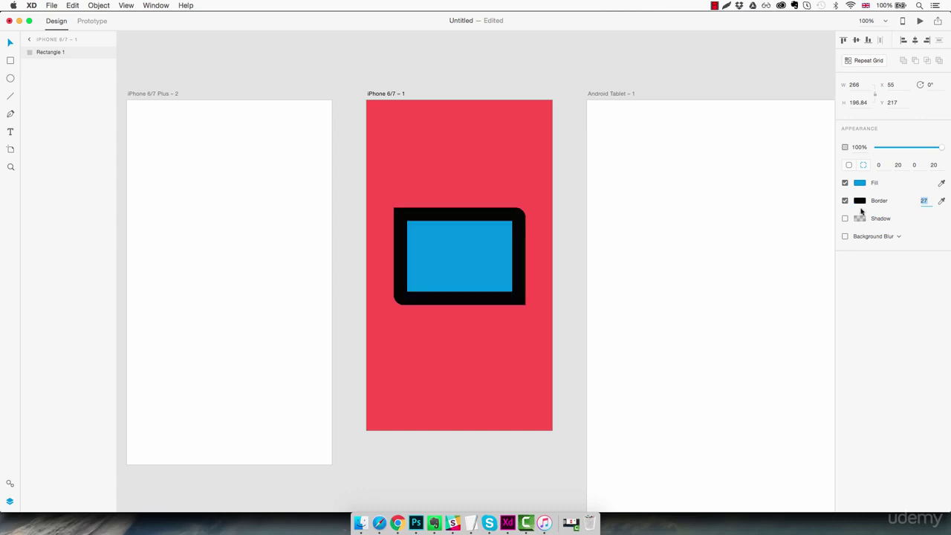
# Step: Sample the artboard's red for the rectangle's border, and replace it with dark grey sampled from the preview symbol
pyautogui.click(942, 201)
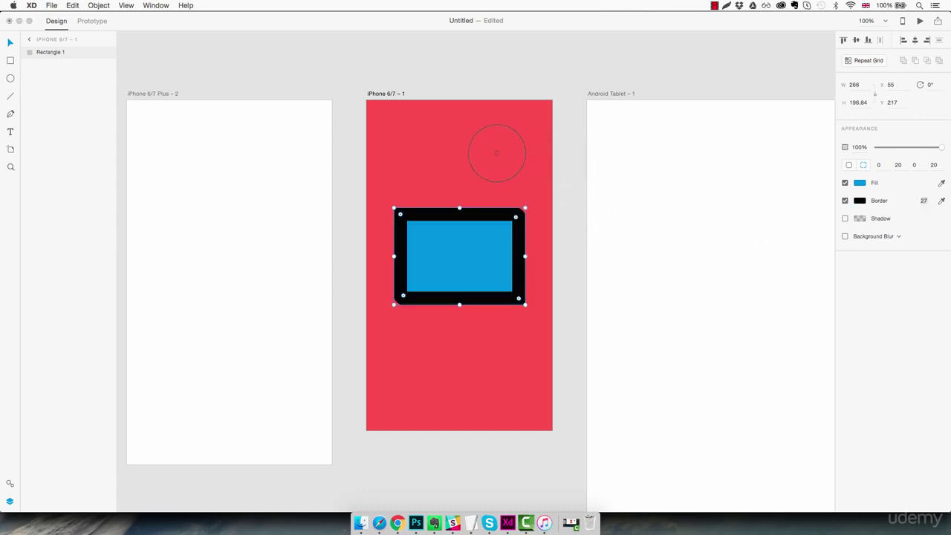
pyautogui.click(483, 148)
pyautogui.click(942, 201)
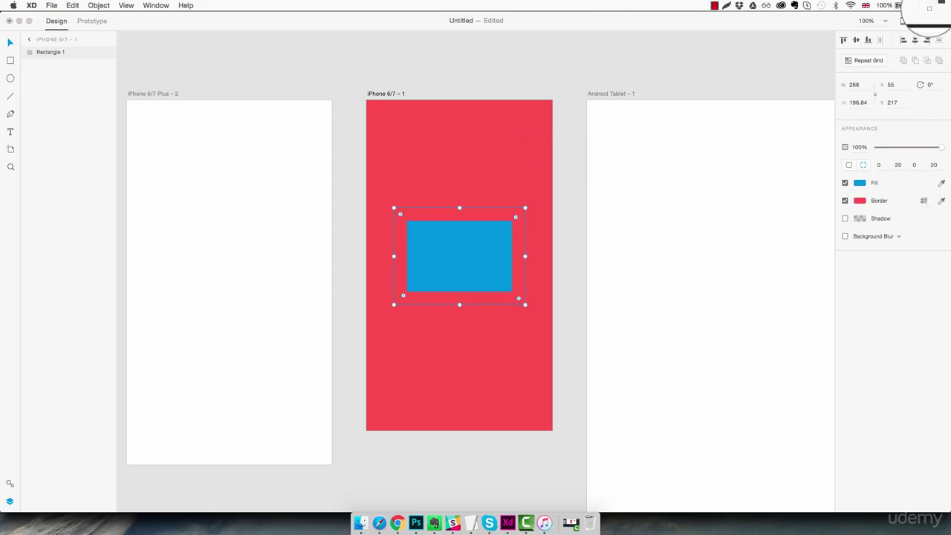
pyautogui.click(920, 23)
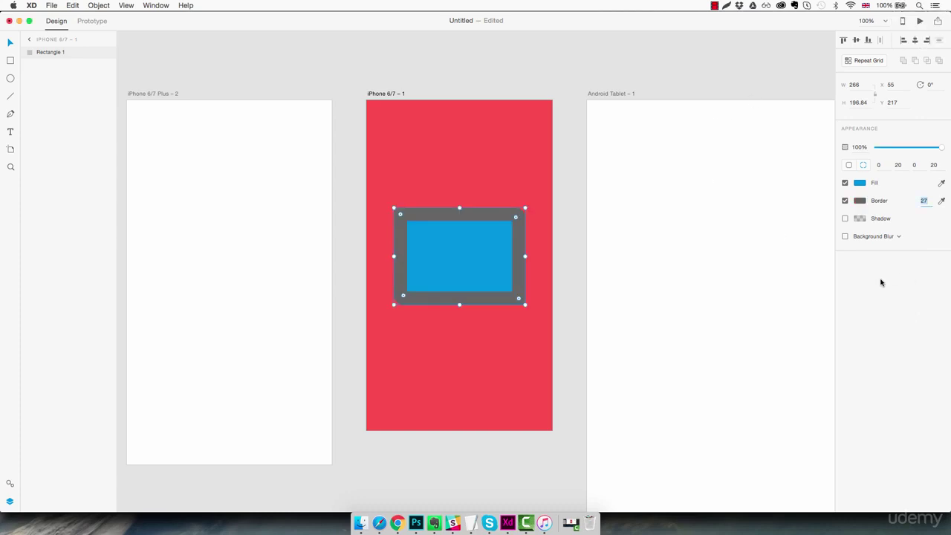
# Step: Enable the rectangle's shadow and set its X offset to 17
pyautogui.click(844, 219)
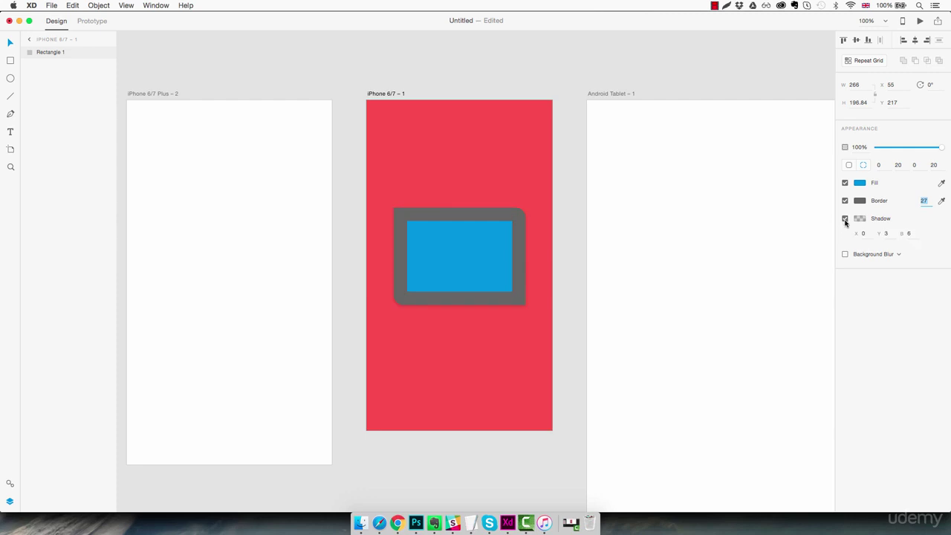
pyautogui.click(865, 234)
pyautogui.write('13')
pyautogui.press('Return')
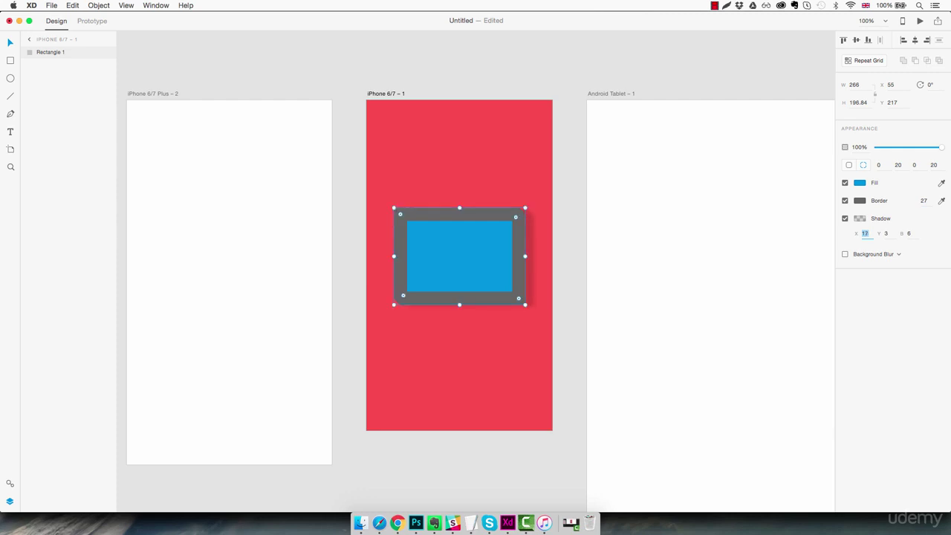
# Step: Shift the rectangle's shadow to the opposite side with an X offset of -24
pyautogui.write('-7')
pyautogui.press('Return')
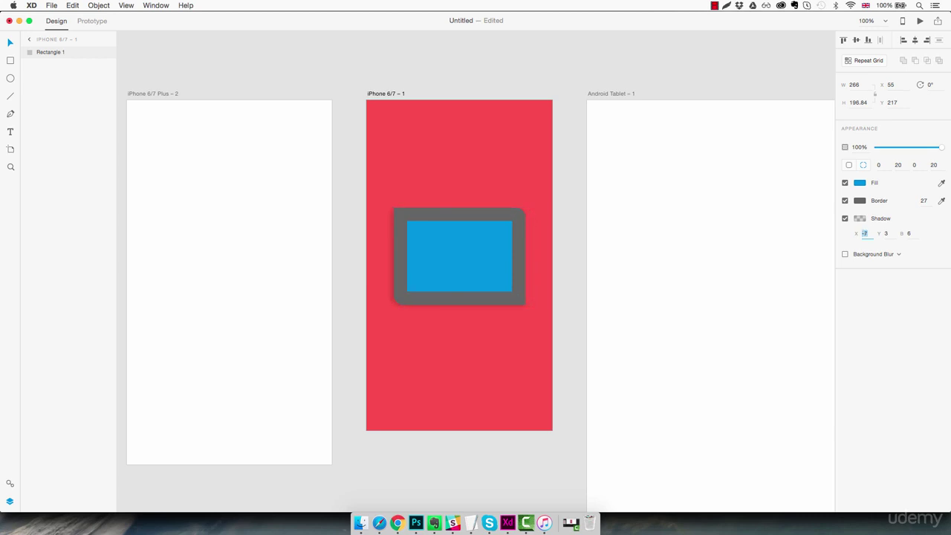
pyautogui.press('Down')
pyautogui.press('Down')
pyautogui.press('Down')
pyautogui.press('Down')
pyautogui.press('Down')
pyautogui.press('Down')
pyautogui.press('Down')
pyautogui.press('Down')
pyautogui.press('Down')
pyautogui.press('Down')
pyautogui.press('Down')
pyautogui.press('Down')
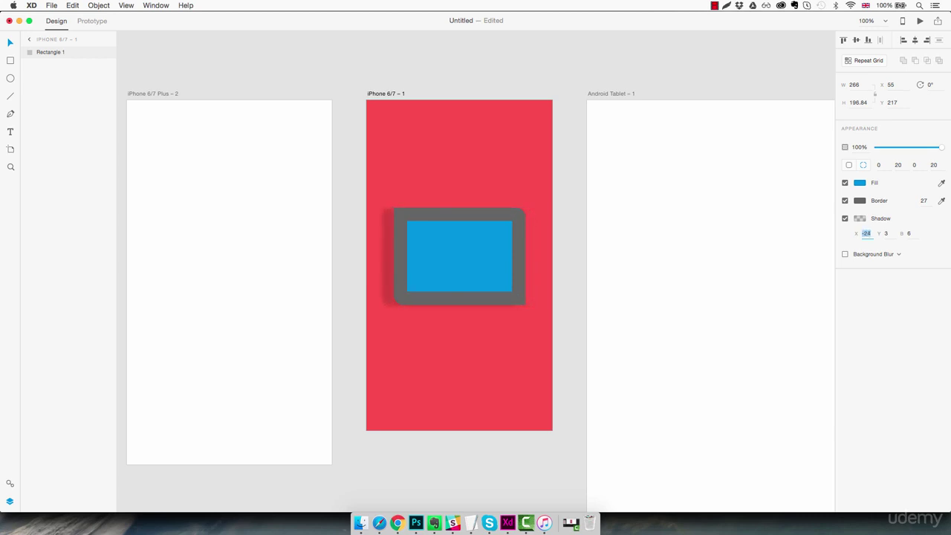
# Step: Bring the rectangle's shadow back to a horizontal offset of 0
pyautogui.press('Up')
pyautogui.press('Up')
pyautogui.press('Up')
pyautogui.press('Up')
pyautogui.press('Up')
pyautogui.press('Up')
pyautogui.press('Up')
pyautogui.press('Up')
pyautogui.press('Up')
pyautogui.press('Up')
pyautogui.press('Up')
pyautogui.press('Up')
pyautogui.press('Up')
pyautogui.press('Up')
pyautogui.press('Up')
pyautogui.press('Up')
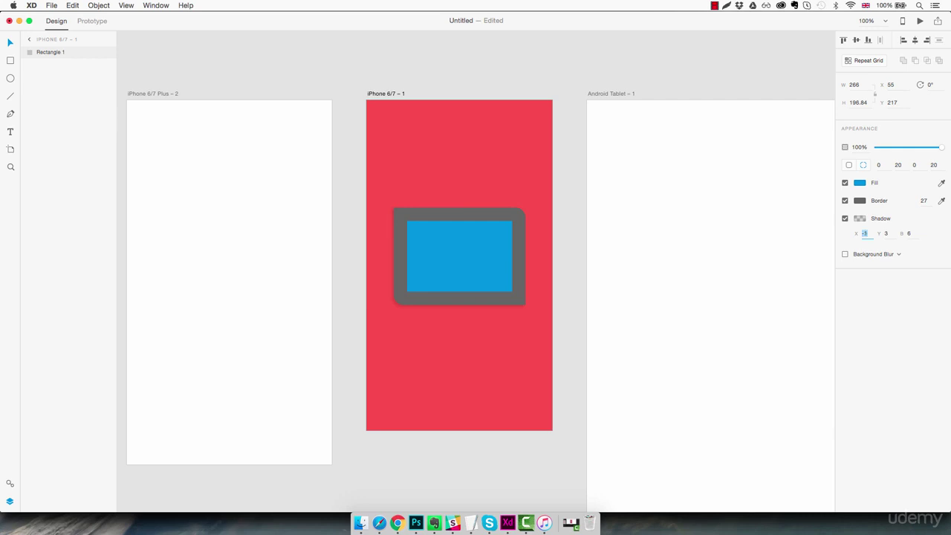
pyautogui.write('0')
# Step: Increase the Y offset of the rectangle's shadow to extend it further below the shape
pyautogui.click(891, 233)
pyautogui.press('Up')
pyautogui.press('Up')
pyautogui.press('Up')
pyautogui.press('Up')
pyautogui.press('Up')
pyautogui.press('Up')
pyautogui.press('Up')
pyautogui.press('Up')
pyautogui.press('Up')
pyautogui.press('Up')
pyautogui.press('Up')
pyautogui.press('Up')
pyautogui.press('Up')
pyautogui.press('Up')
pyautogui.press('Up')
pyautogui.press('Up')
pyautogui.press('Up')
pyautogui.press('Up')
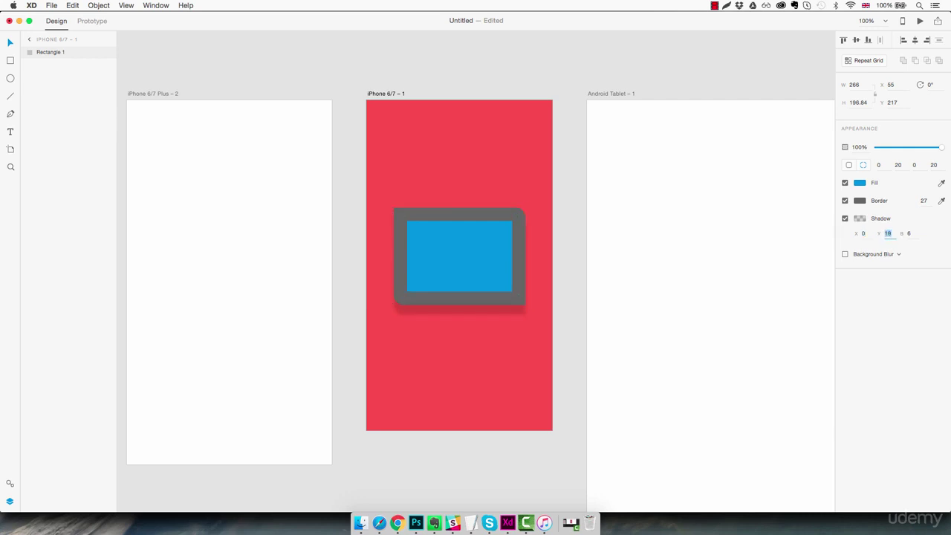
# Step: Move the rectangle's shadow above the shape with a Y offset of -20
pyautogui.press('Down')
pyautogui.press('Down')
pyautogui.press('Down')
pyautogui.press('Down')
pyautogui.press('Down')
pyautogui.press('Down')
pyautogui.press('Down')
pyautogui.press('Down')
pyautogui.press('Down')
pyautogui.press('Down')
pyautogui.press('Down')
pyautogui.press('Down')
pyautogui.press('Down')
pyautogui.press('Down')
pyautogui.press('Down')
pyautogui.press('Down')
pyautogui.press('Down')
pyautogui.press('Down')
pyautogui.press('Down')
pyautogui.press('Down')
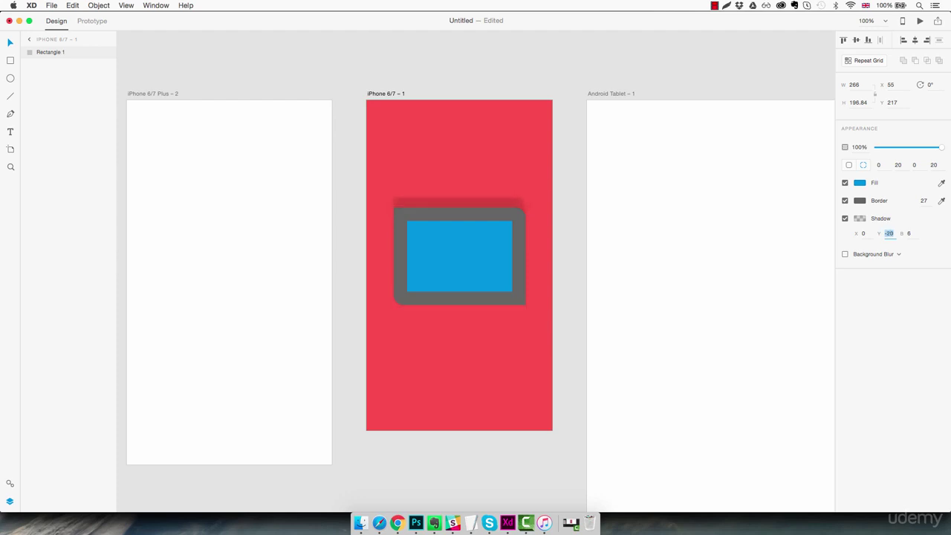
# Step: Return the rectangle's shadow below the shape with a Y offset of 15
pyautogui.press('Up')
pyautogui.press('Up')
pyautogui.press('Up')
pyautogui.press('Up')
pyautogui.press('Up')
pyautogui.press('Up')
pyautogui.press('Up')
pyautogui.press('Up')
pyautogui.press('Up')
pyautogui.press('Up')
pyautogui.press('Up')
pyautogui.press('Up')
pyautogui.press('Up')
pyautogui.press('Up')
pyautogui.press('Up')
pyautogui.press('Up')
pyautogui.press('Up')
pyautogui.press('Up')
pyautogui.press('Up')
pyautogui.press('Up')
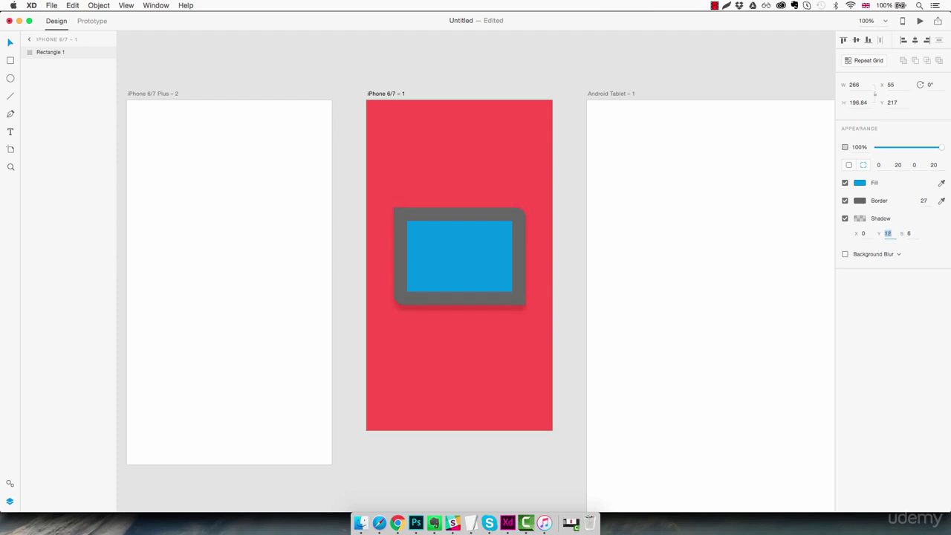
# Step: Try a blur of 22 on the rectangle's shadow, and reduce the blur to 8
pyautogui.click(910, 233)
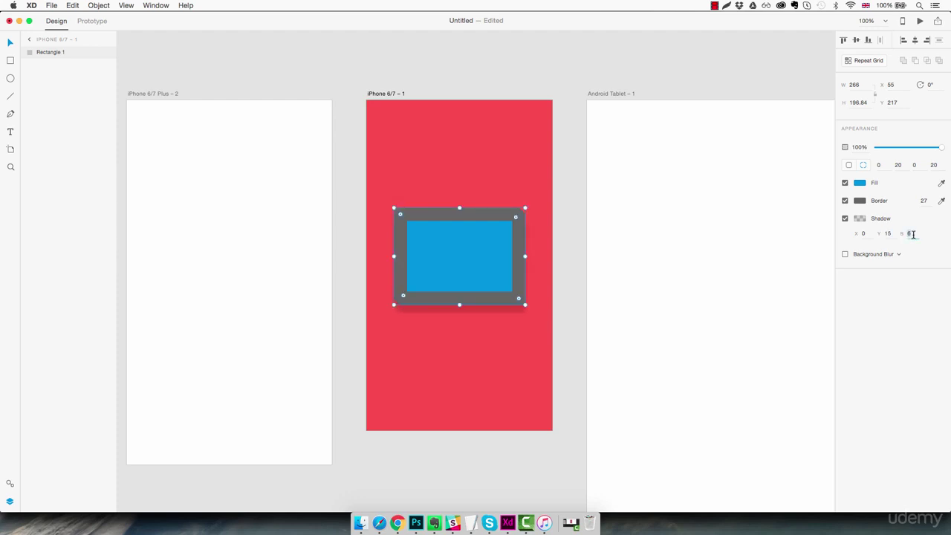
pyautogui.press('Down')
pyautogui.press('Down')
pyautogui.press('Down')
pyautogui.hotkey('shift', 'Up')
pyautogui.hotkey('shift', 'Up')
pyautogui.press('Up')
pyautogui.press('Up')
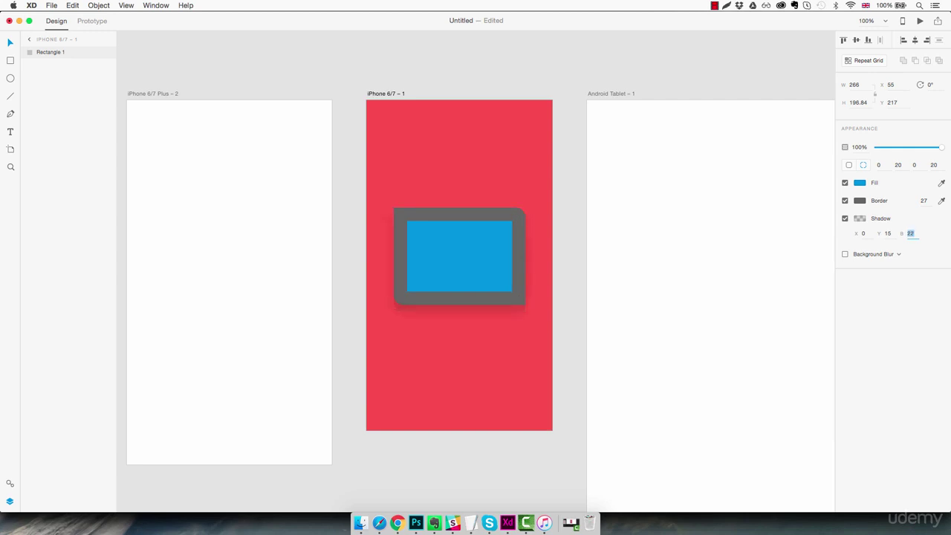
pyautogui.press('Down')
pyautogui.press('Down')
# Step: Set the rectangle's shadow colour to fully opaque black
pyautogui.click(859, 220)
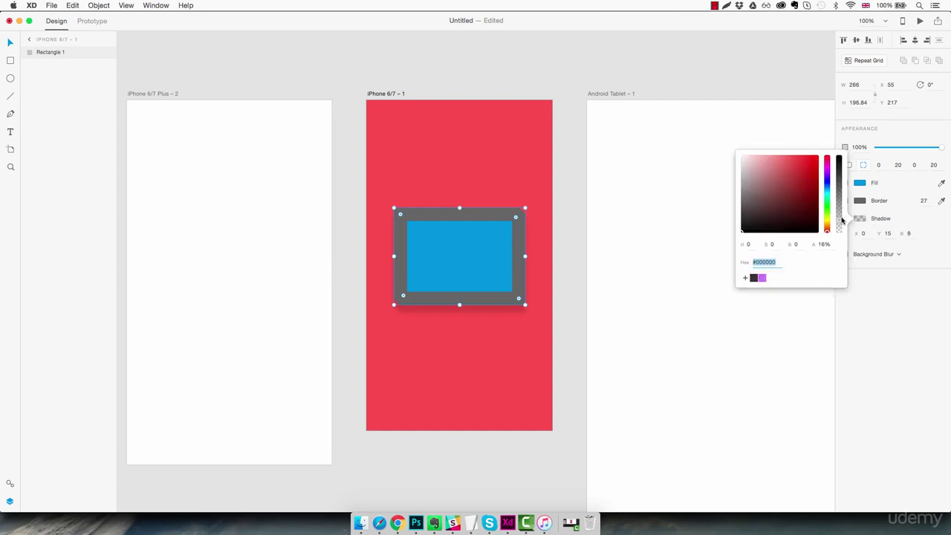
pyautogui.moveTo(763, 202); pyautogui.dragTo(686, 234)
pyautogui.moveTo(840, 229); pyautogui.dragTo(839, 159)
pyautogui.click(922, 250)
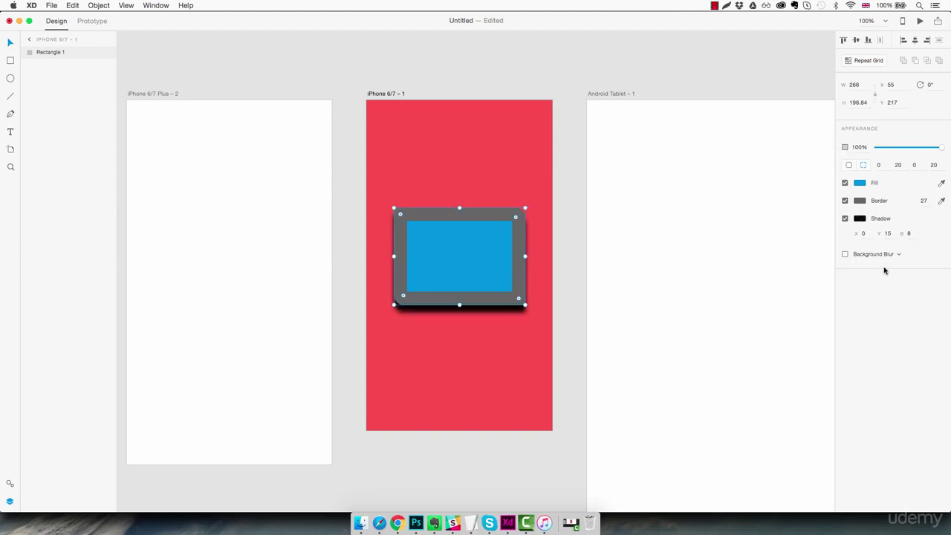
# Step: Enable the rectangle's background blur, switching it off and on again to compare the effect
pyautogui.click(845, 254)
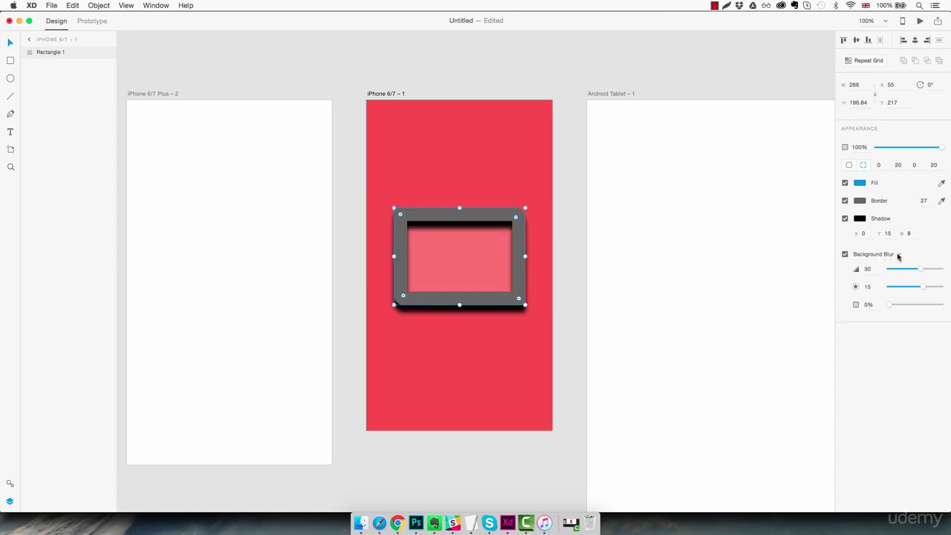
pyautogui.click(846, 255)
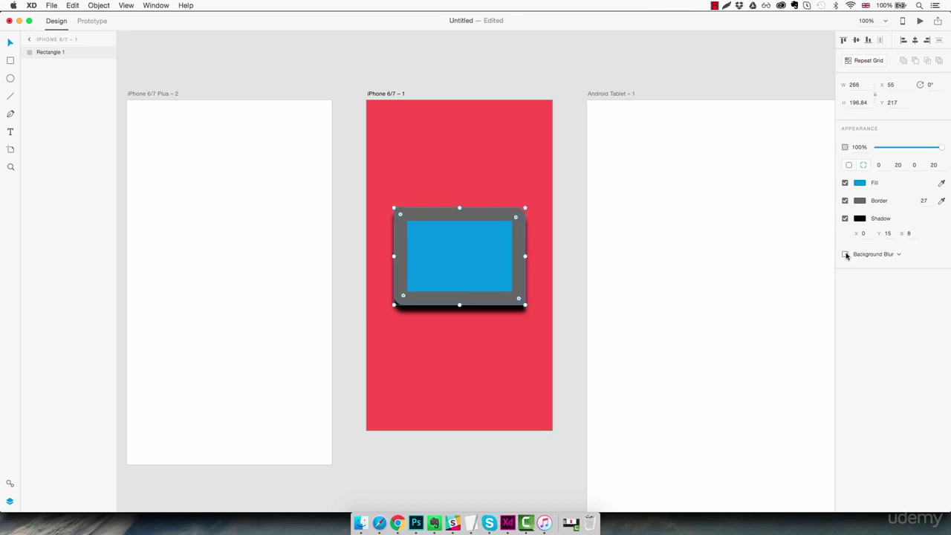
pyautogui.click(846, 255)
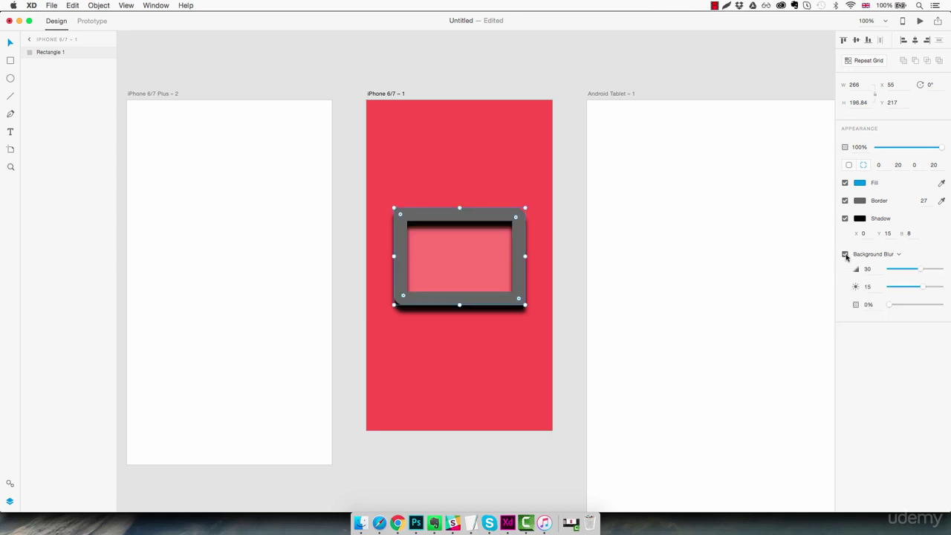